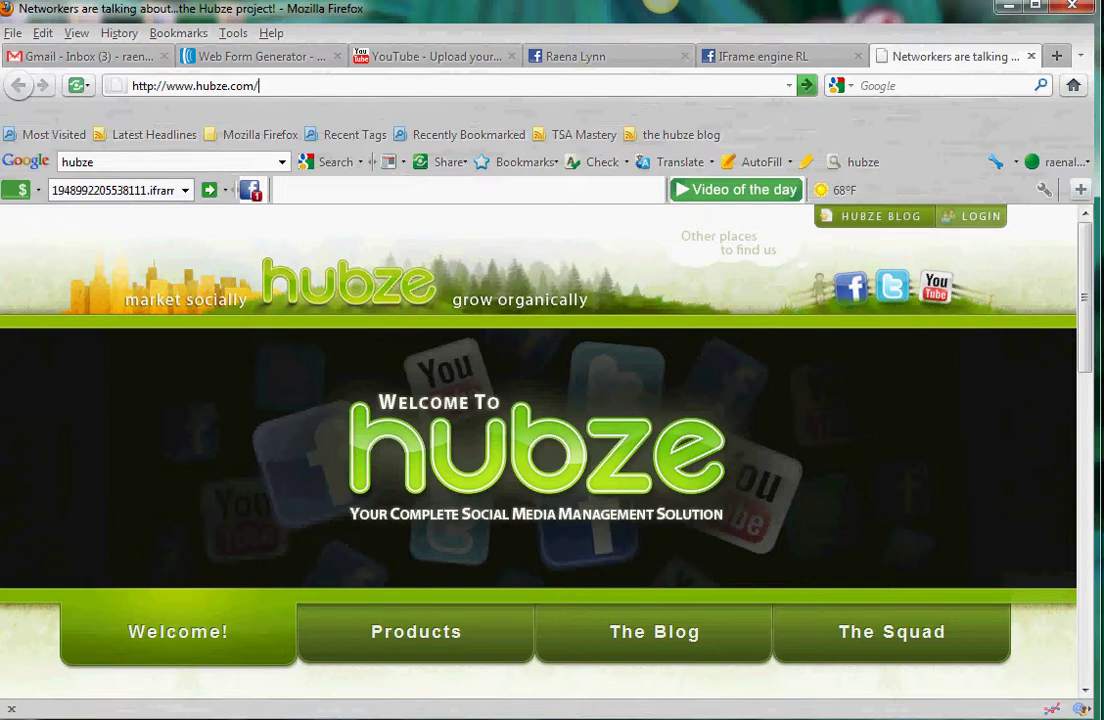
- Log into the FanPageEngine account from the Hubze site with the login details already filled in
click(972, 216)
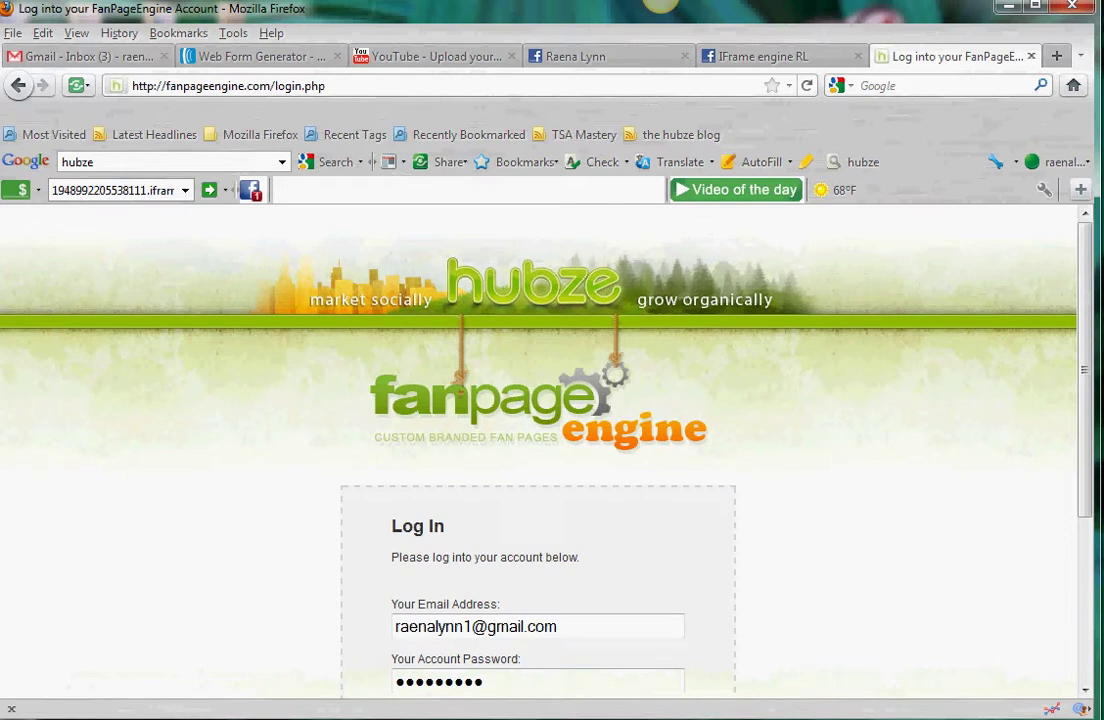
scroll(540, 450, down, 3)
click(537, 613)
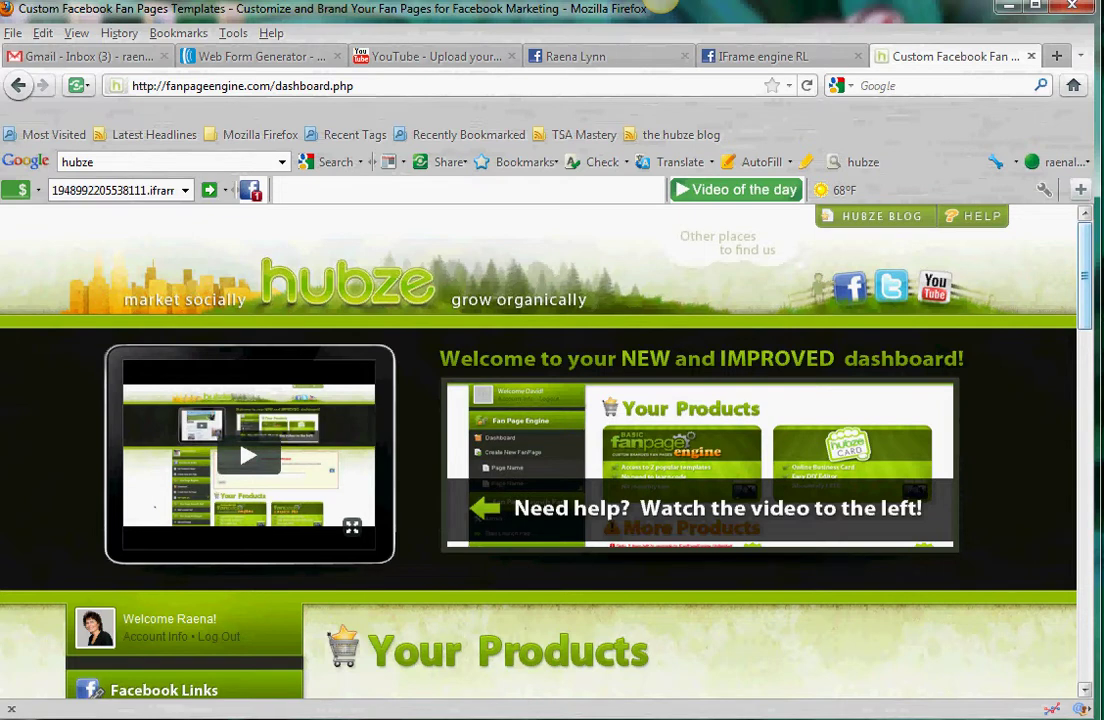
- Open the ProPlus iFrame Engine from the dashboard's list of owned products
drag(1085, 276, 1085, 373)
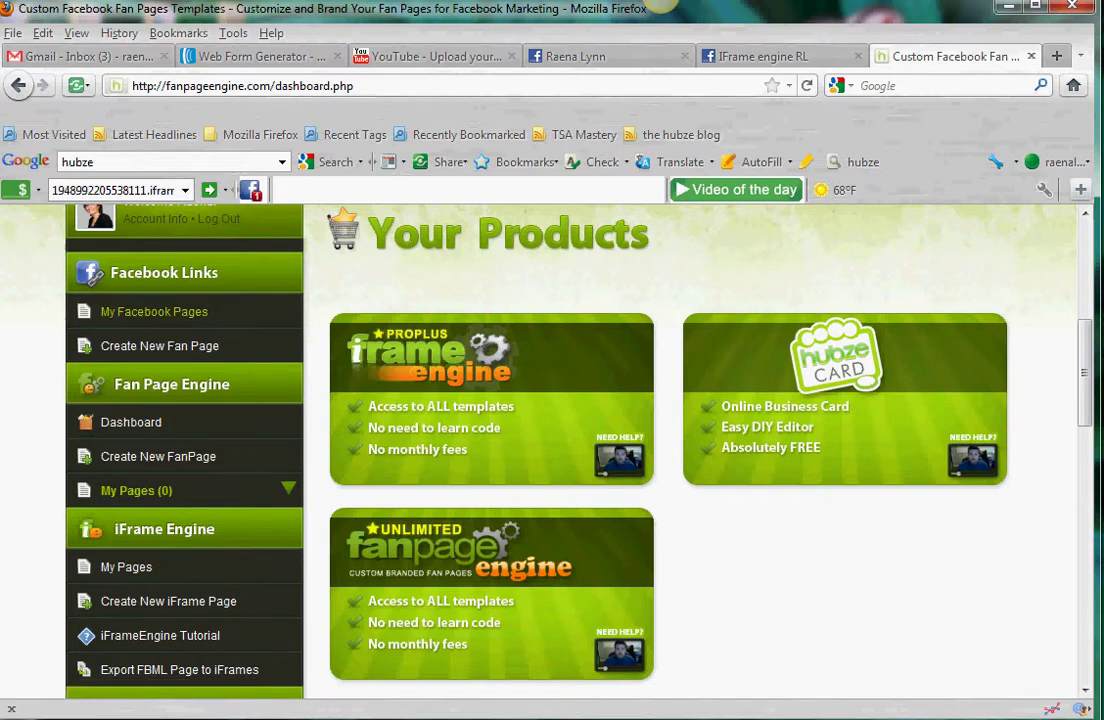
scroll(552, 450, down, 5)
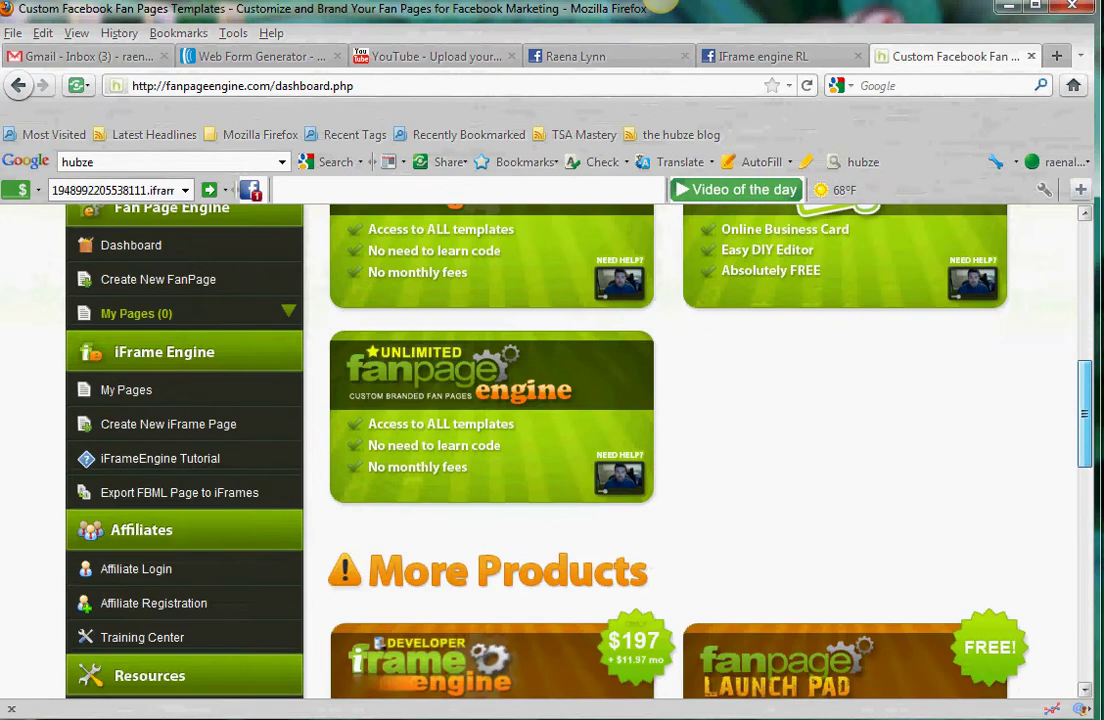
scroll(552, 450, up, 5)
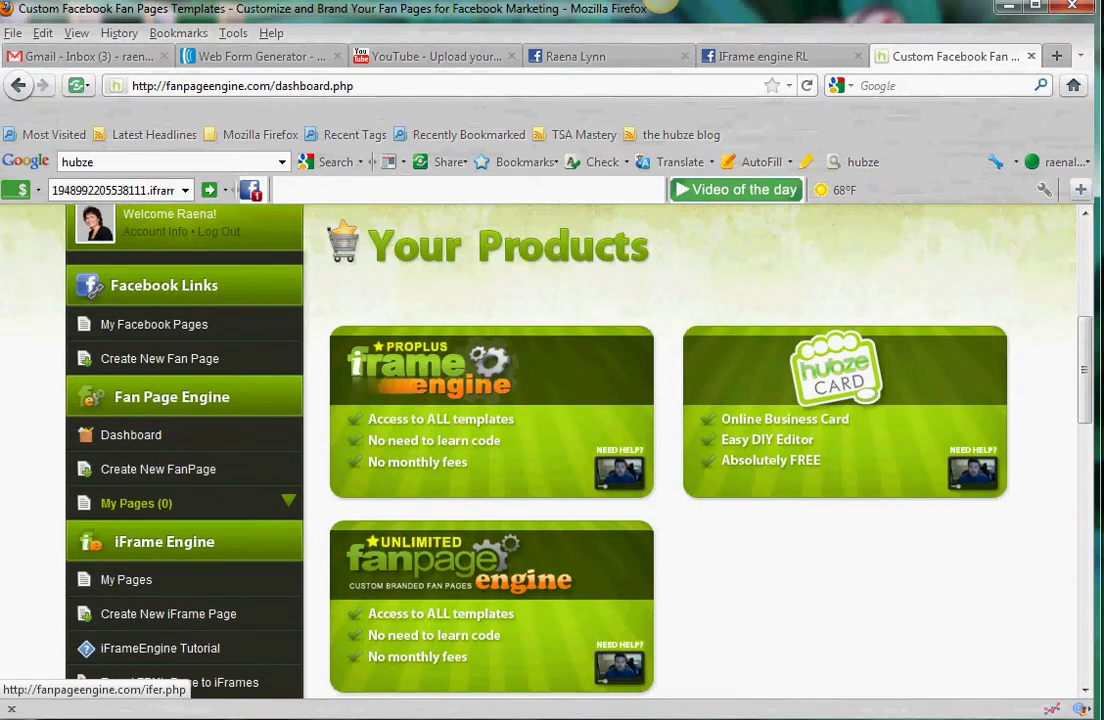
click(470, 390)
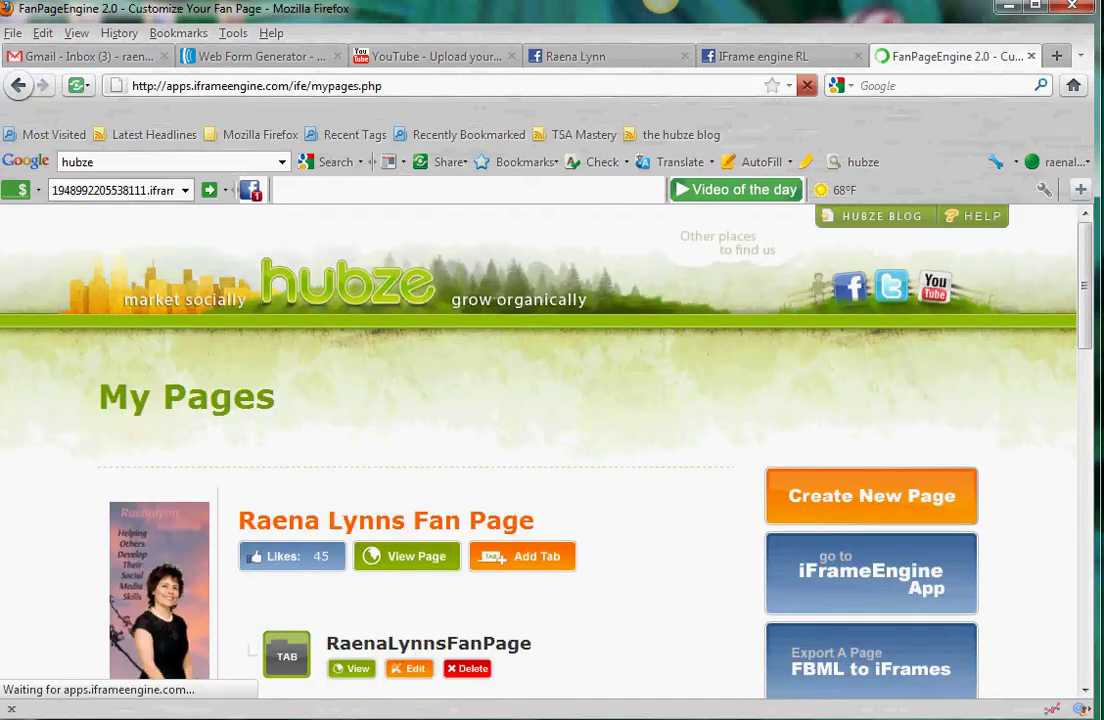
- Review the existing fan pages and their tabs on the My Pages overview
scroll(540, 450, down, 2)
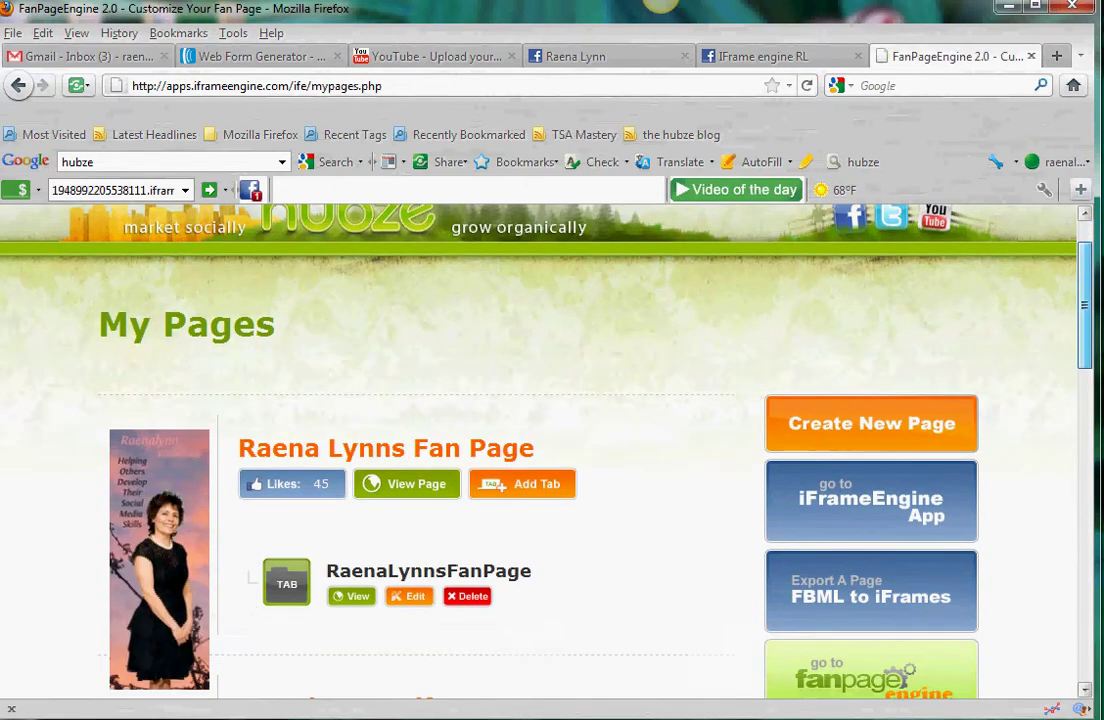
scroll(540, 450, down, 1)
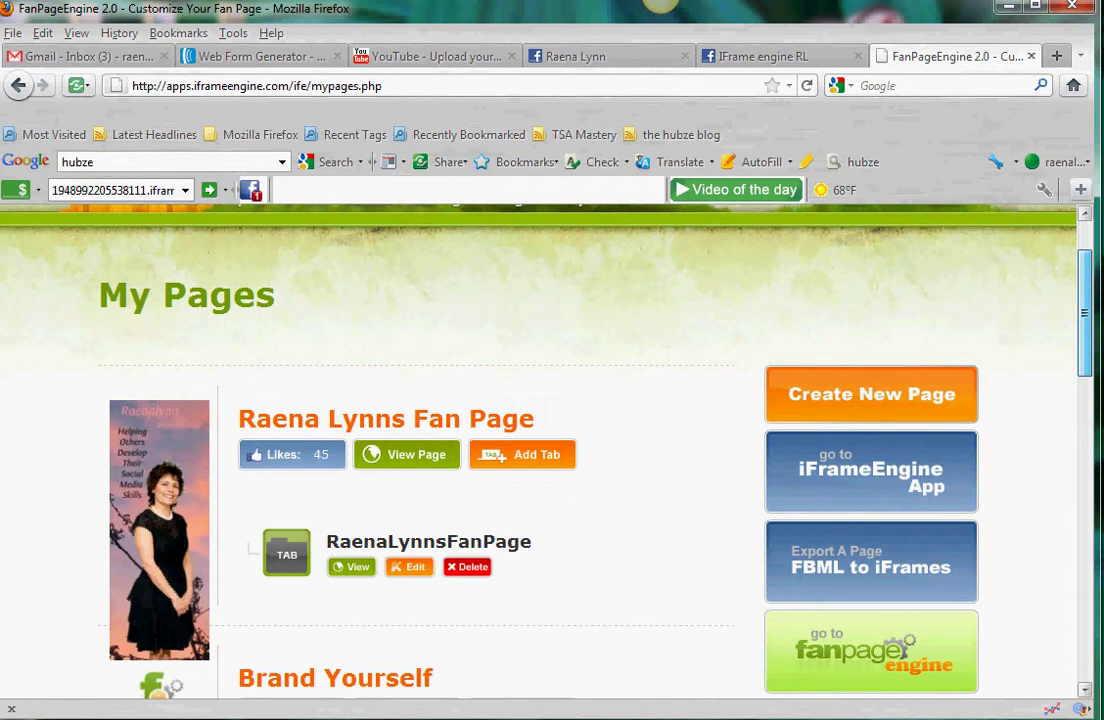
scroll(540, 450, down, 5)
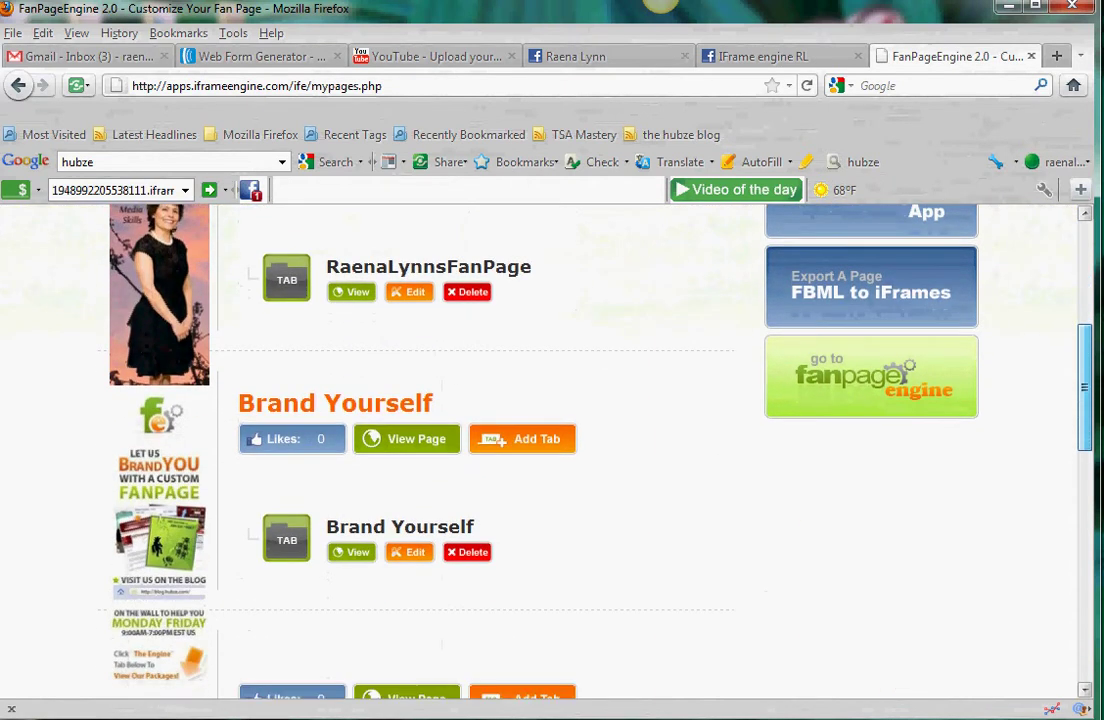
scroll(540, 450, up, 2)
scroll(540, 450, up, 4)
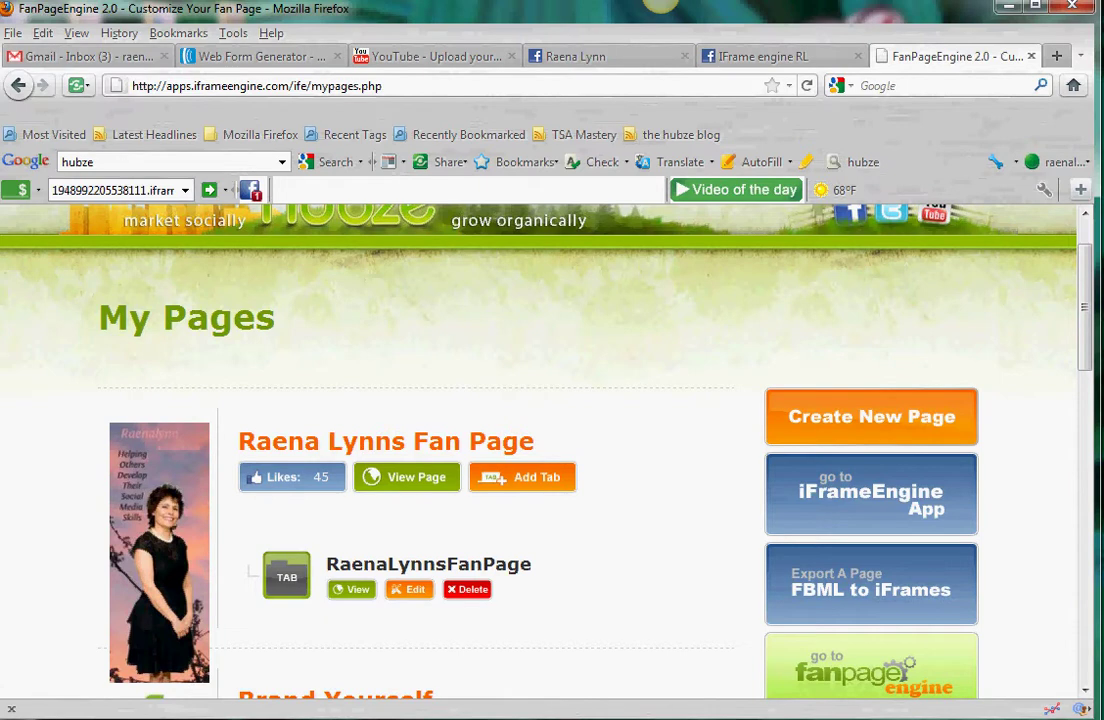
scroll(472, 450, down, 1)
scroll(540, 450, up, 1)
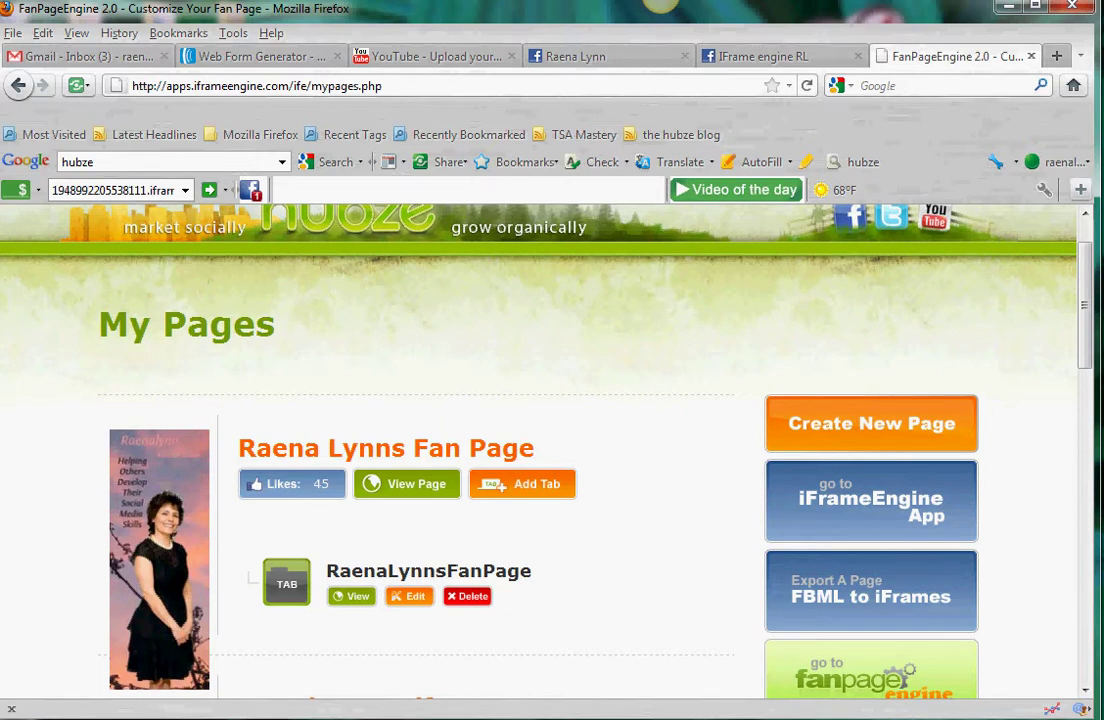
- Start a new fan page and name it "IFrame engine RL"
click(871, 423)
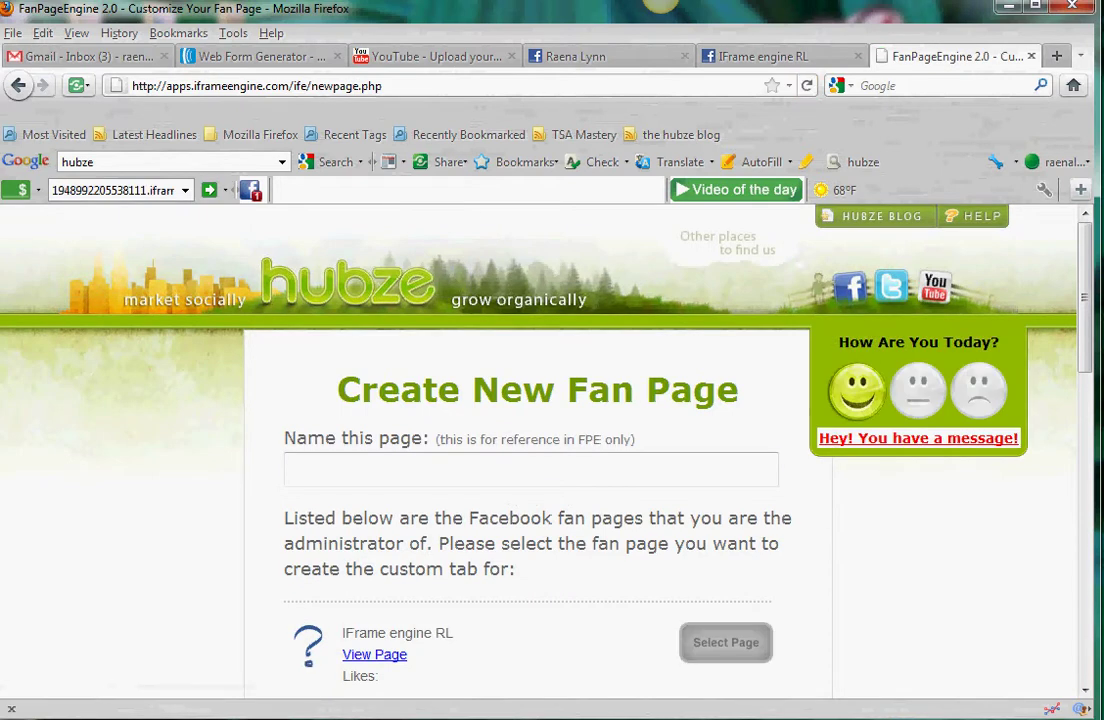
click(530, 469)
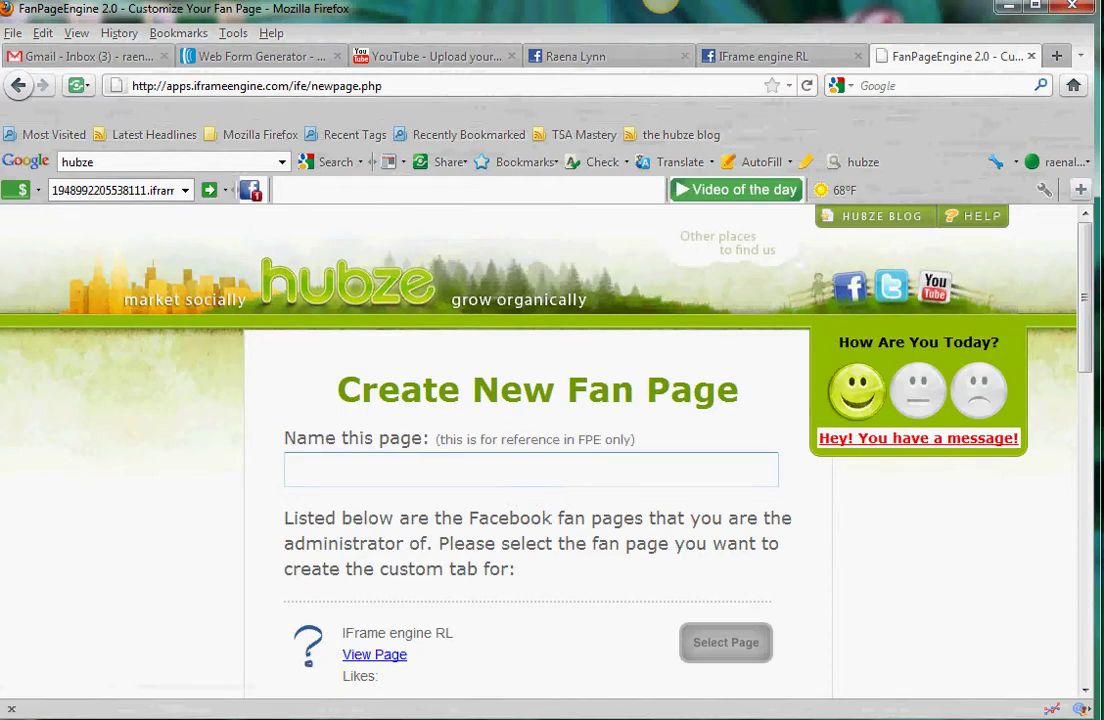
key(Down)
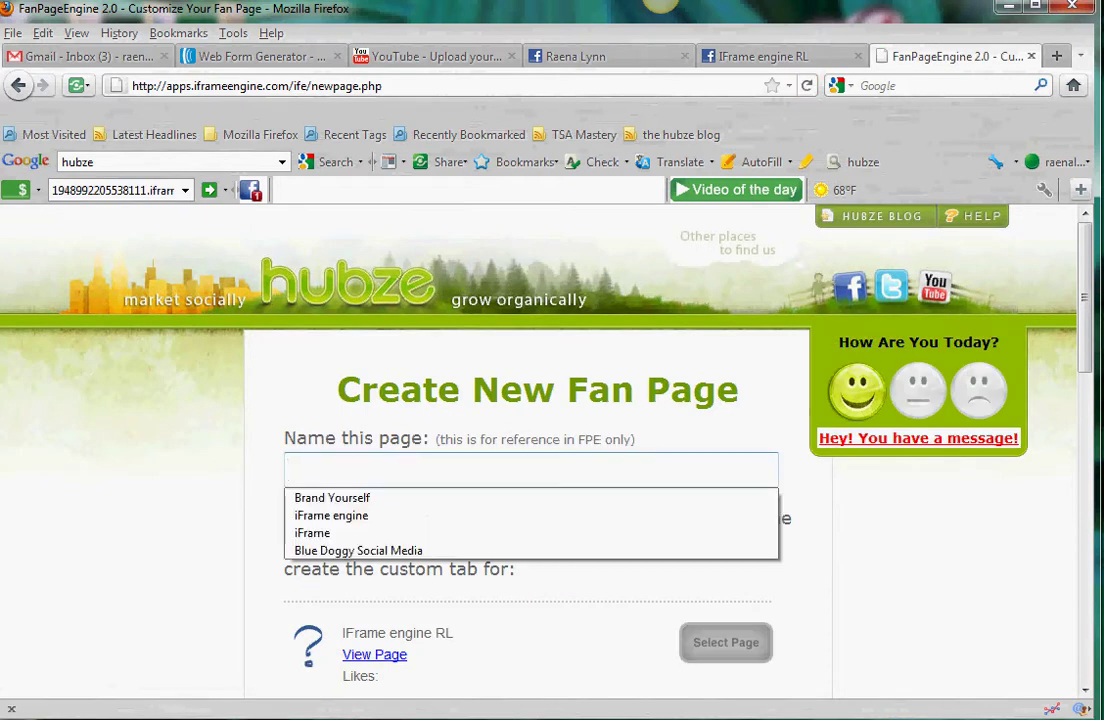
text(IFram)
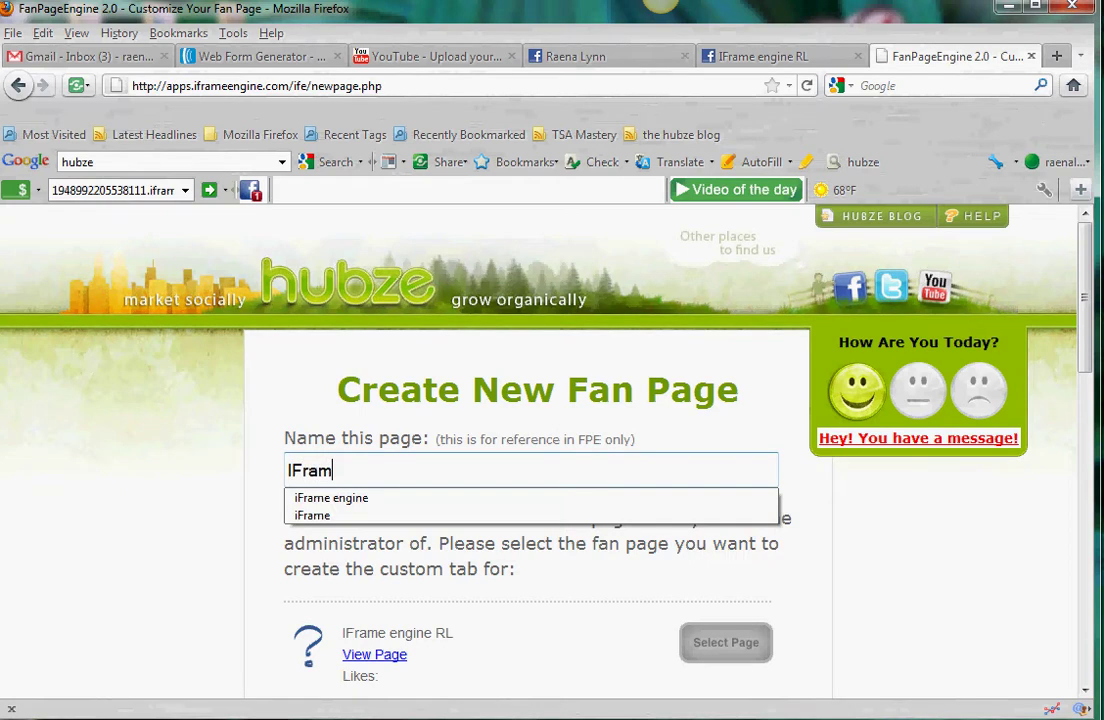
text(e engine)
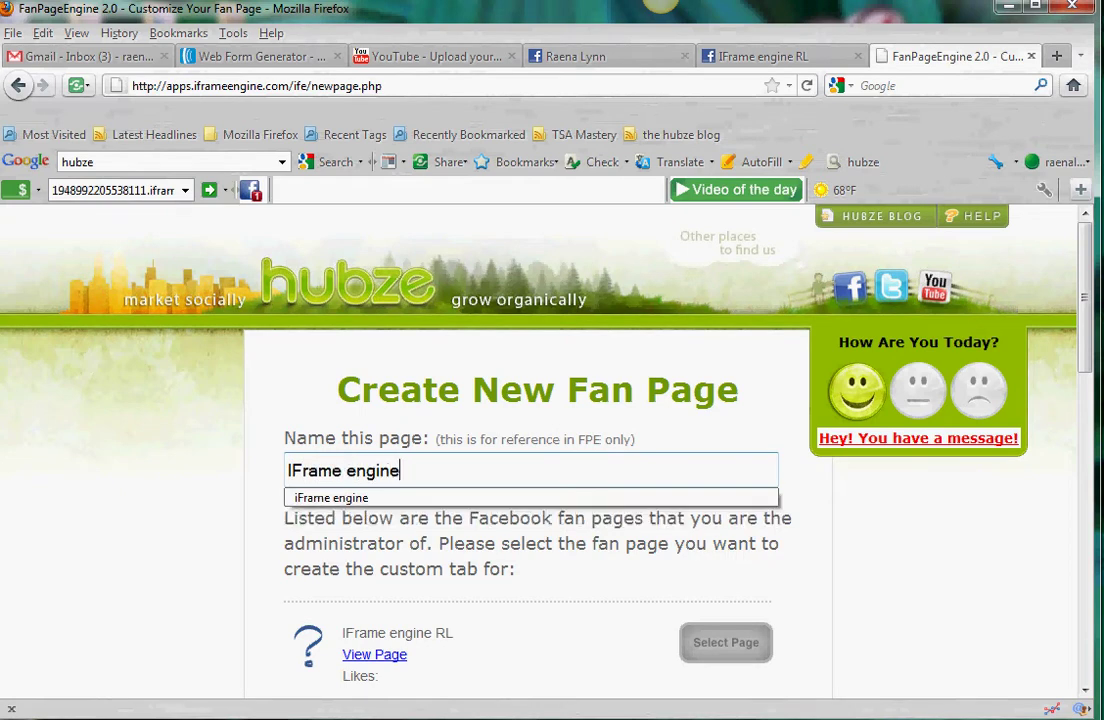
text( RL)
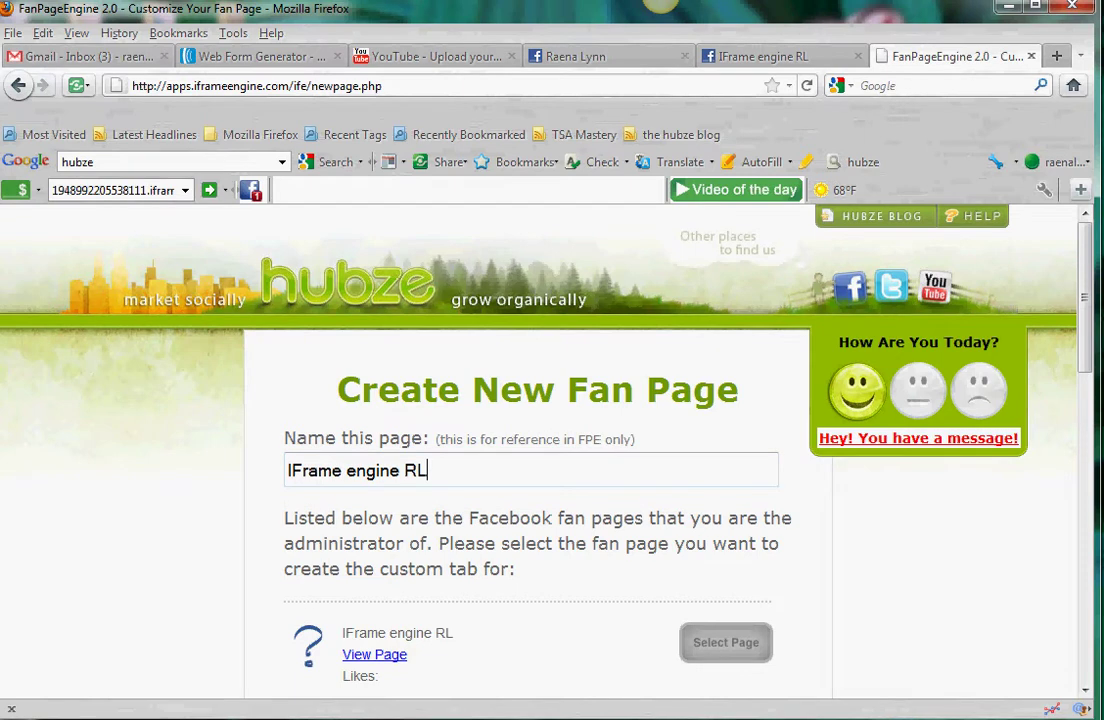
- Select the IFrame engine RL Facebook page for the custom tab and continue to the page builder
click(726, 643)
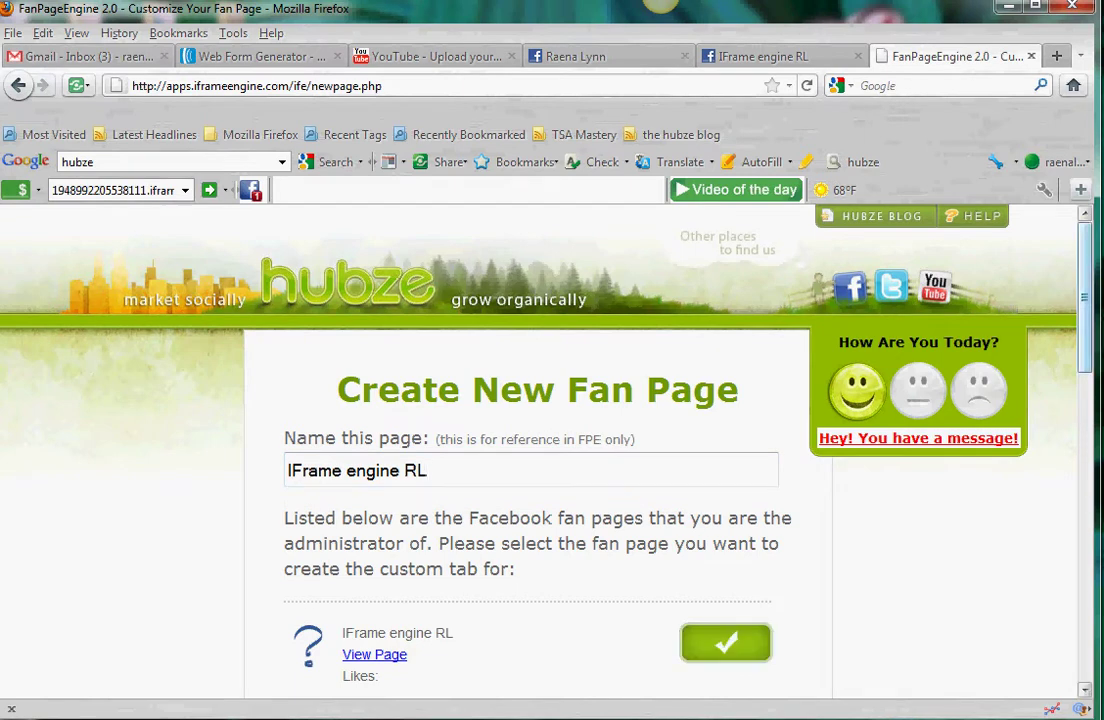
scroll(540, 450, down, 10)
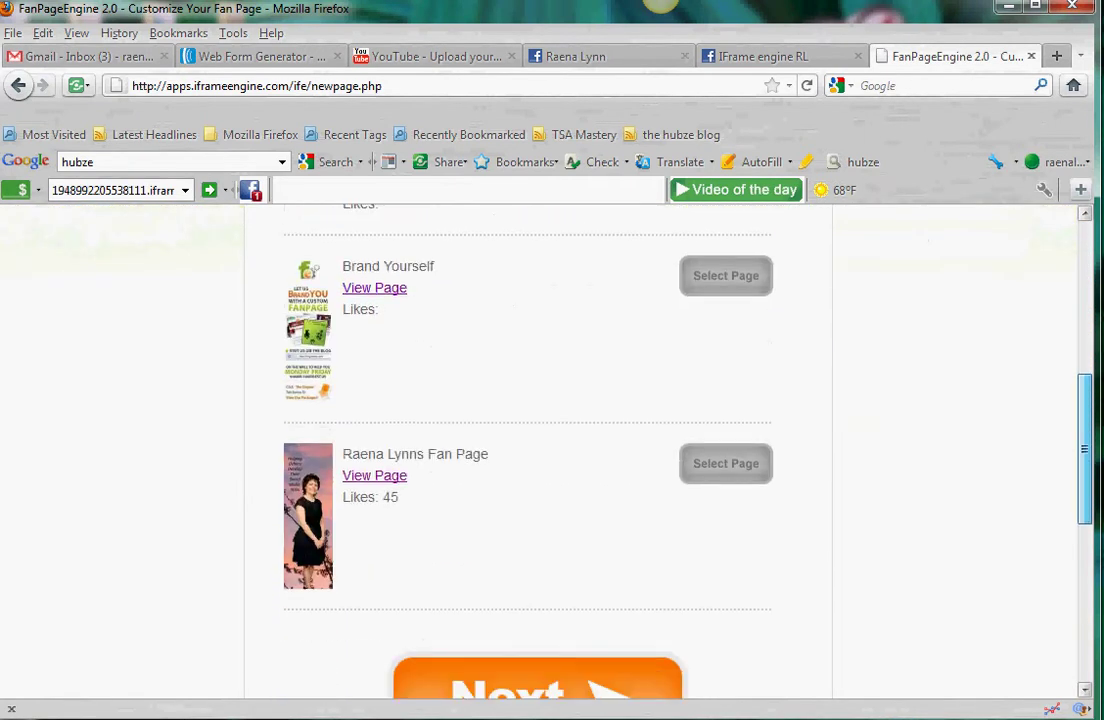
click(538, 660)
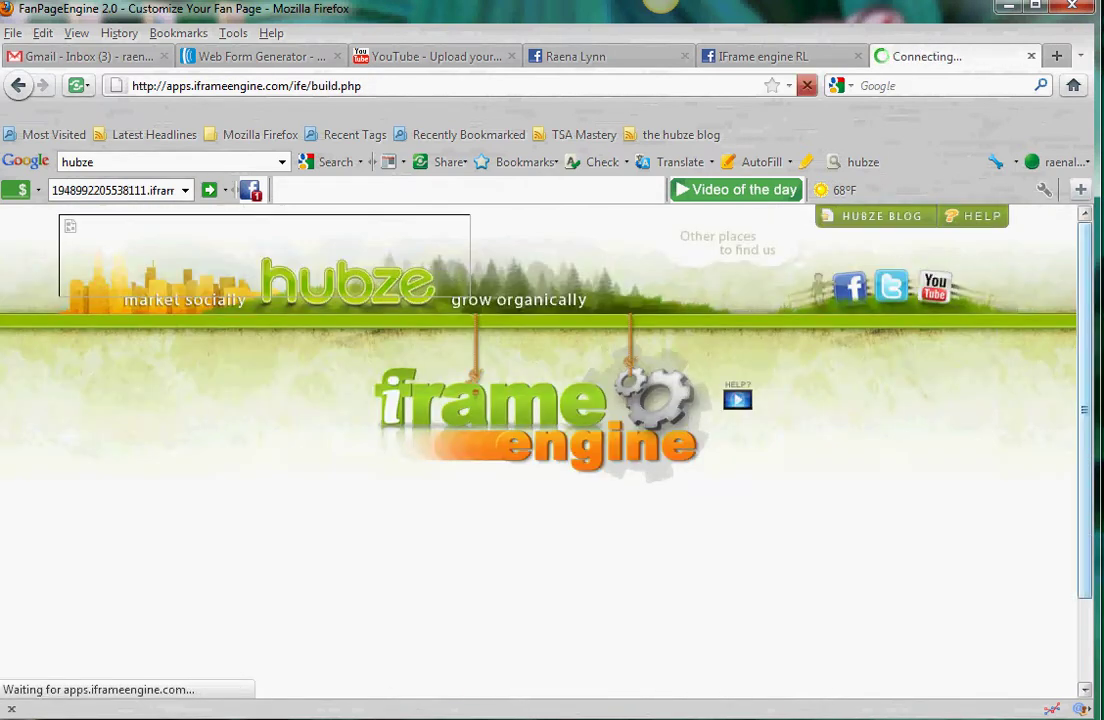
- Open the Page Styles settings for the blank page
scroll(540, 450, down, 15)
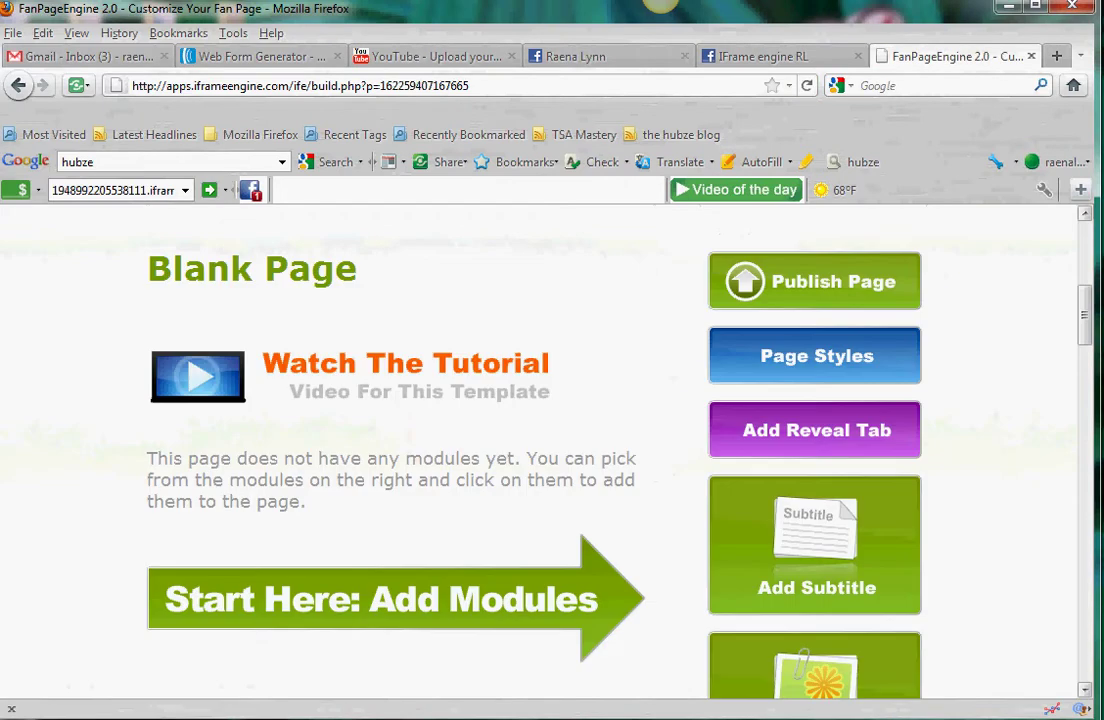
drag(1085, 439, 1085, 300)
scroll(540, 450, up, 2)
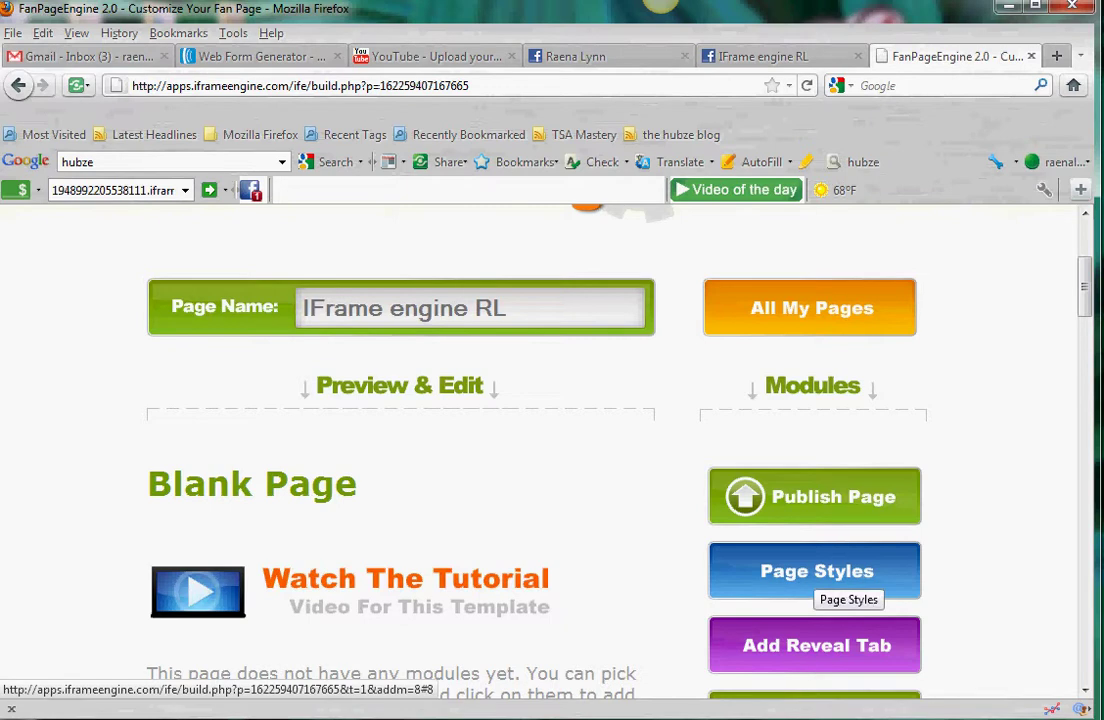
click(815, 575)
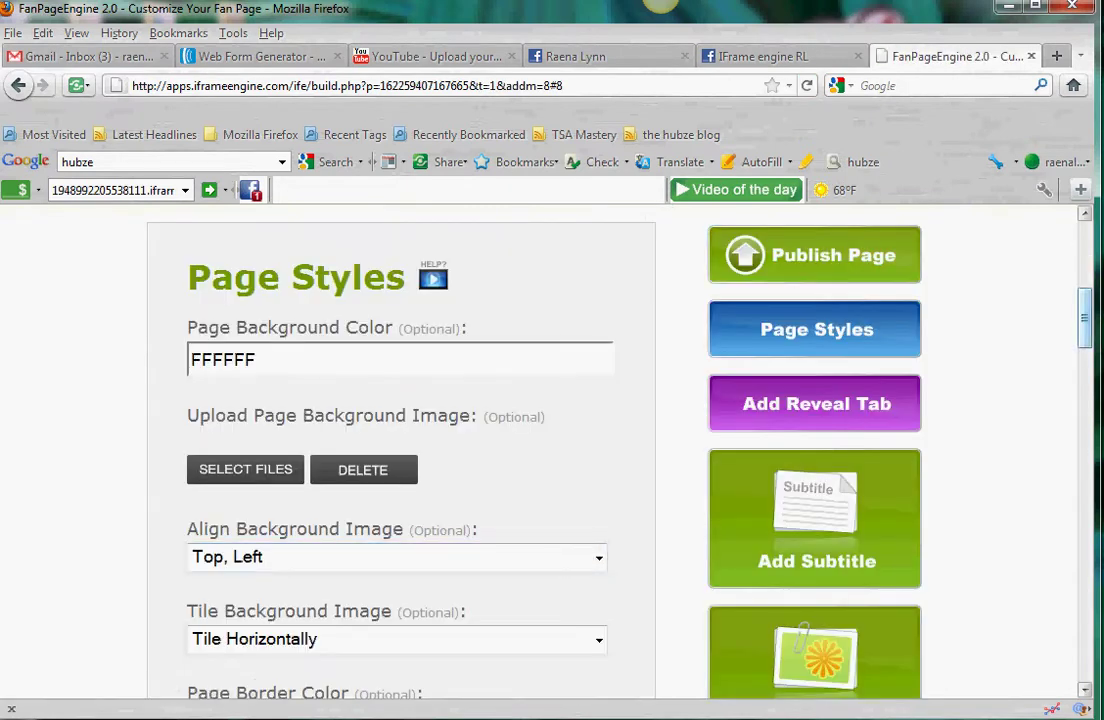
drag(1085, 318, 1085, 325)
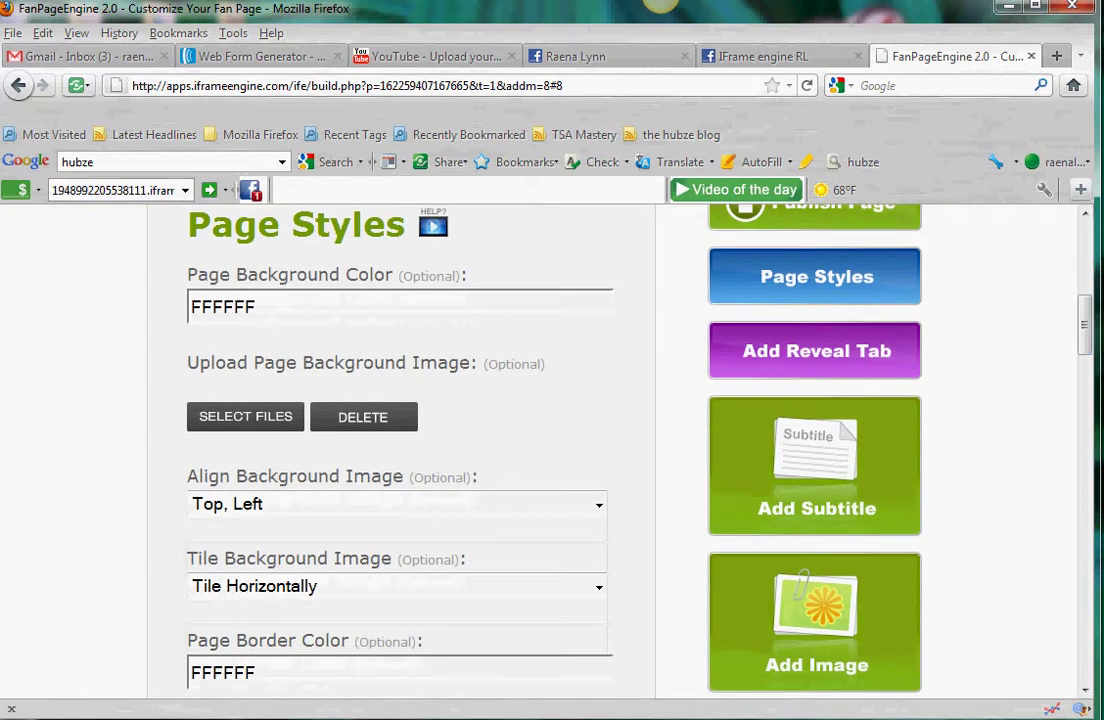
- Go through the background colour, border, link colour and spacing options, and save the page styles with their default values
click(300, 307)
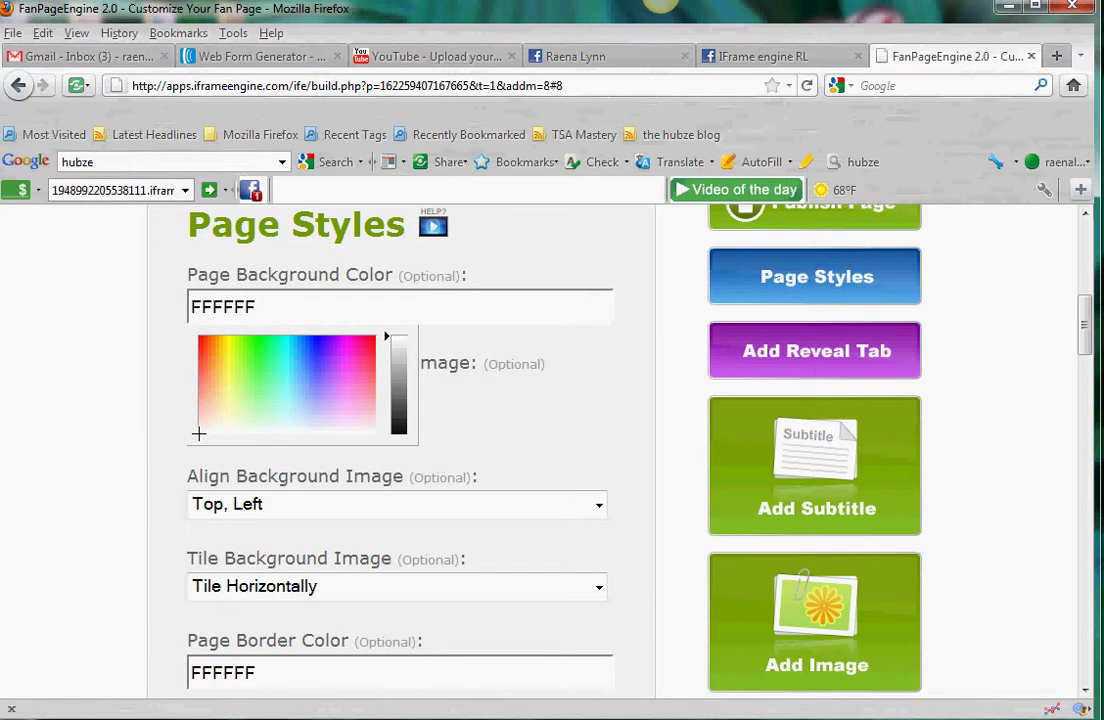
scroll(640, 450, down, 3)
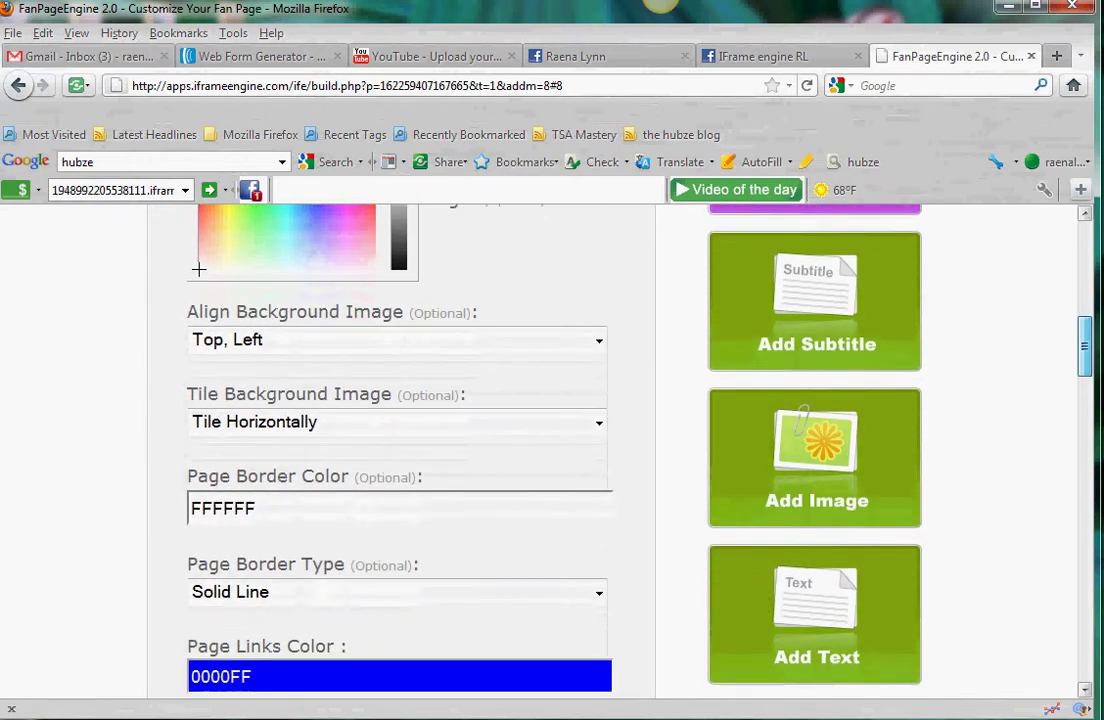
scroll(552, 450, down, 1)
scroll(552, 450, down, 1)
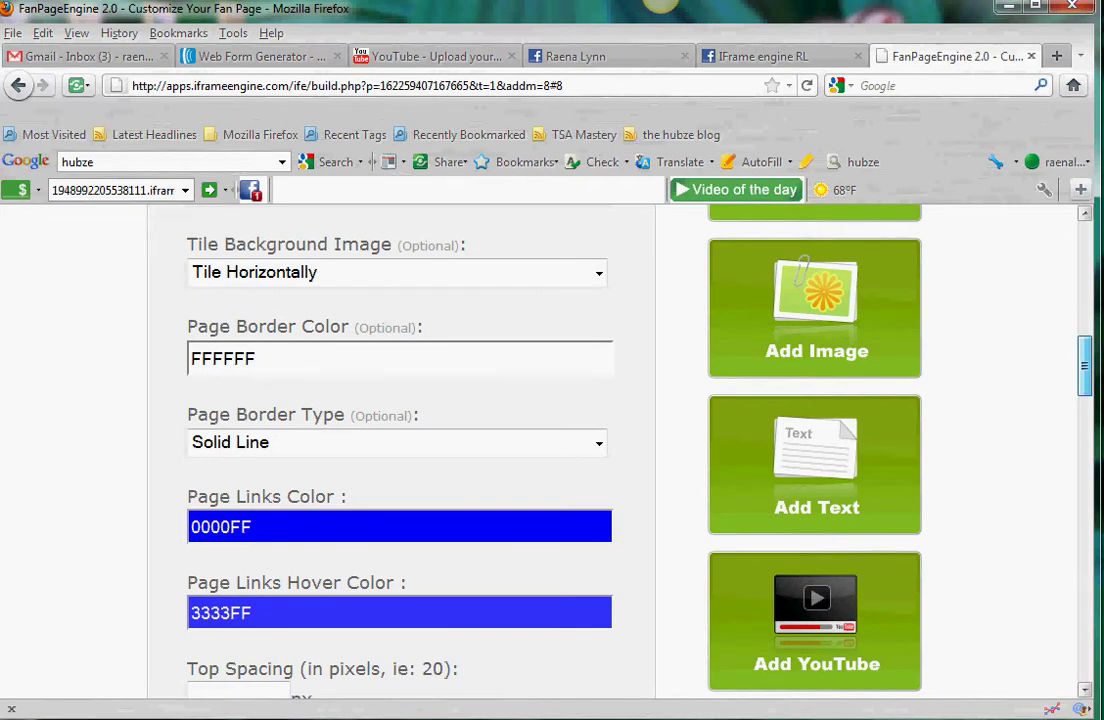
scroll(552, 450, down, 4)
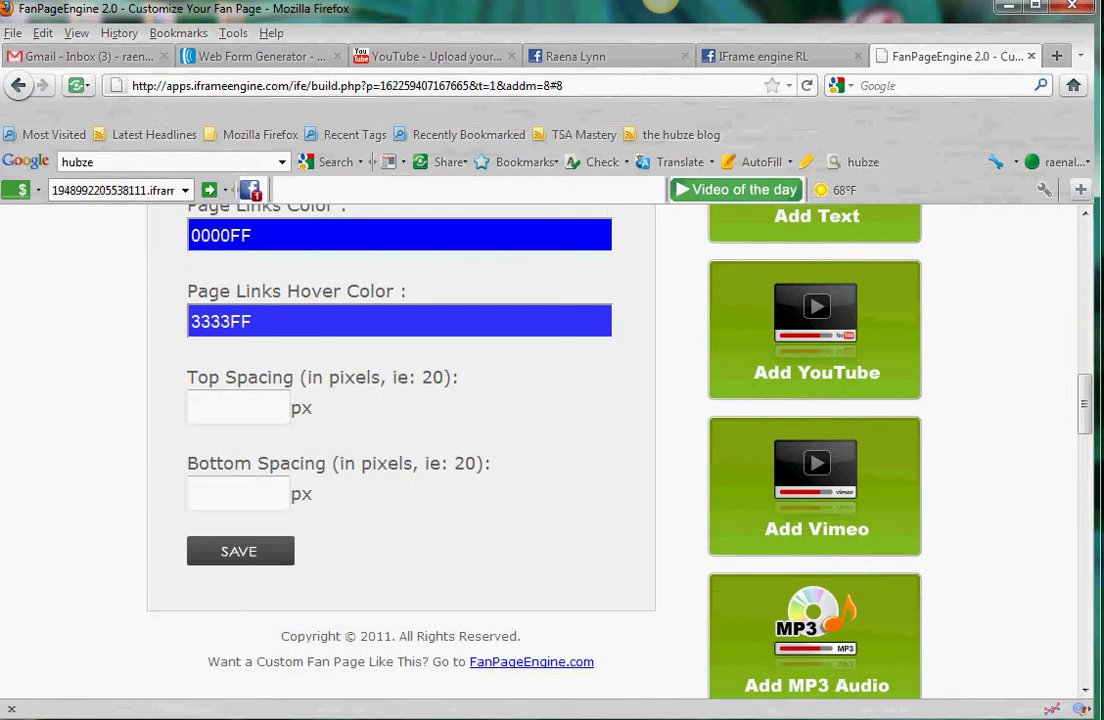
click(240, 551)
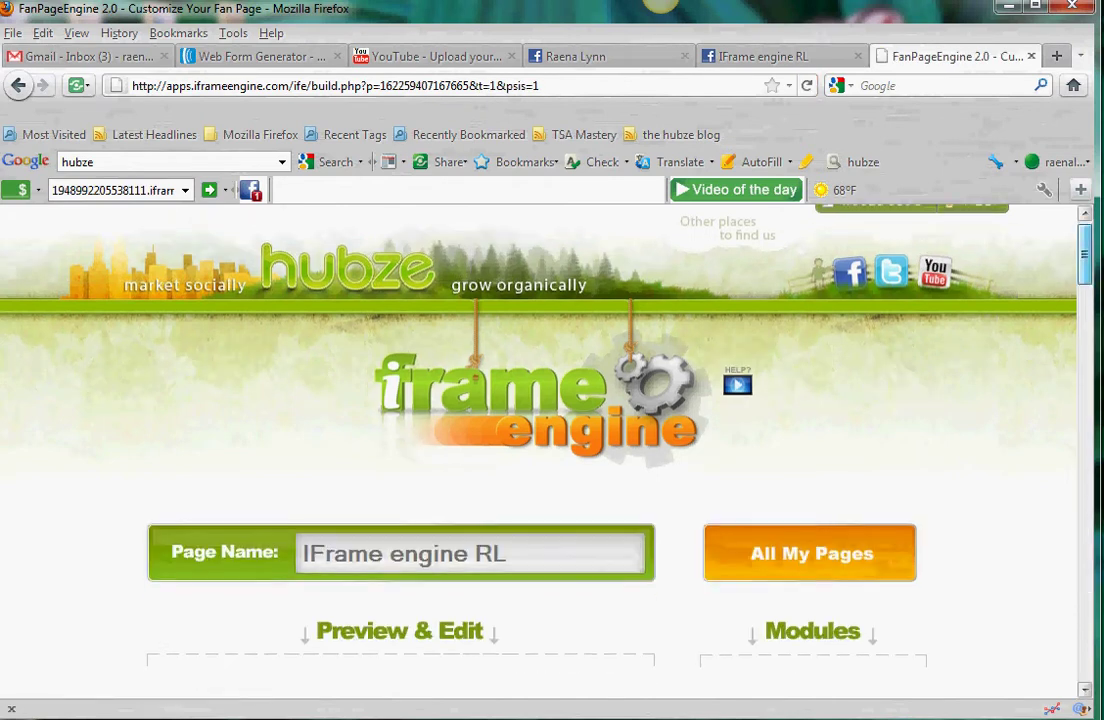
- Add a Subtitle module to the page and bring its text editor into view
scroll(552, 450, down, 4)
scroll(552, 450, up, 2)
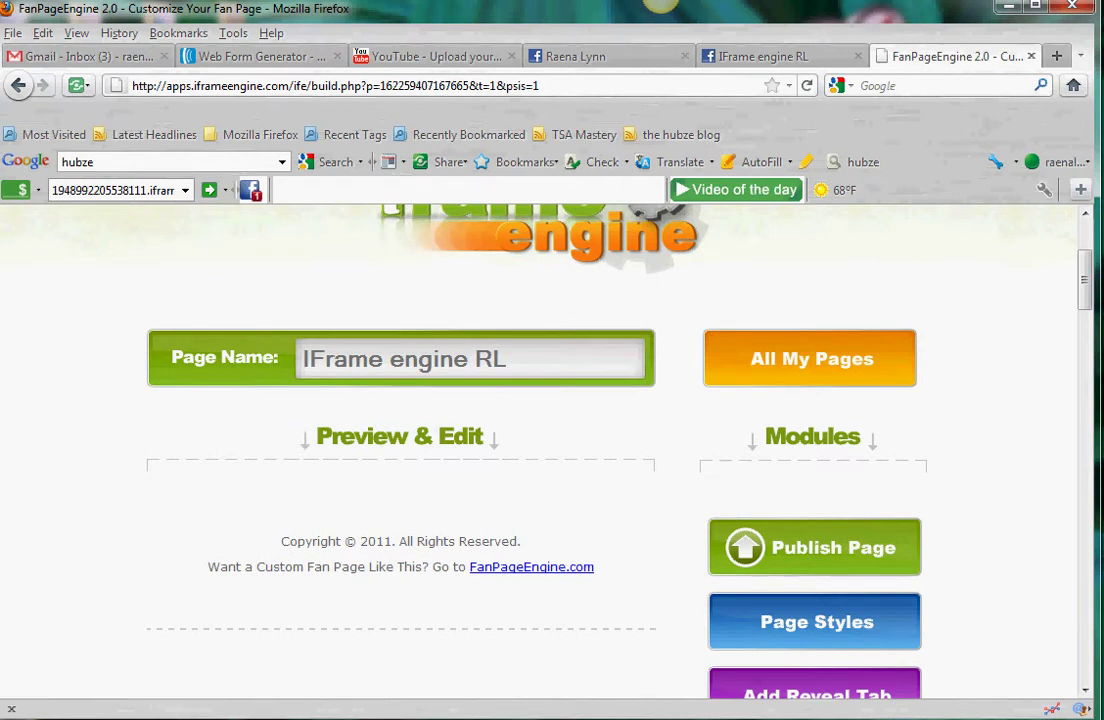
scroll(552, 450, down, 5)
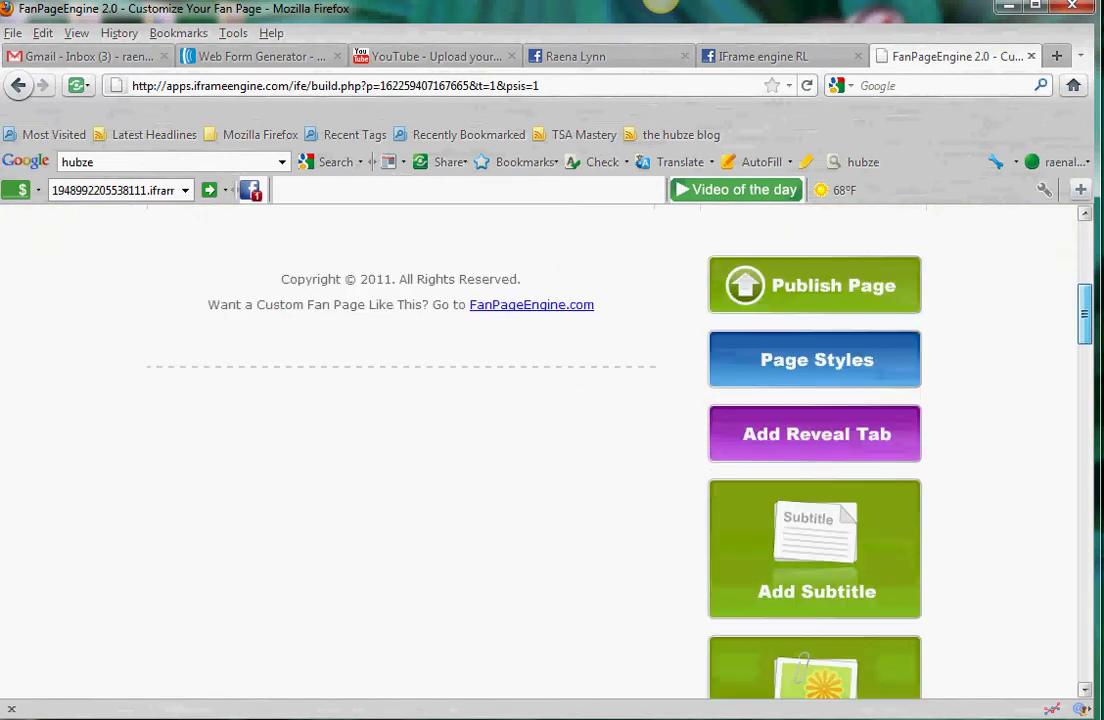
scroll(552, 450, down, 2)
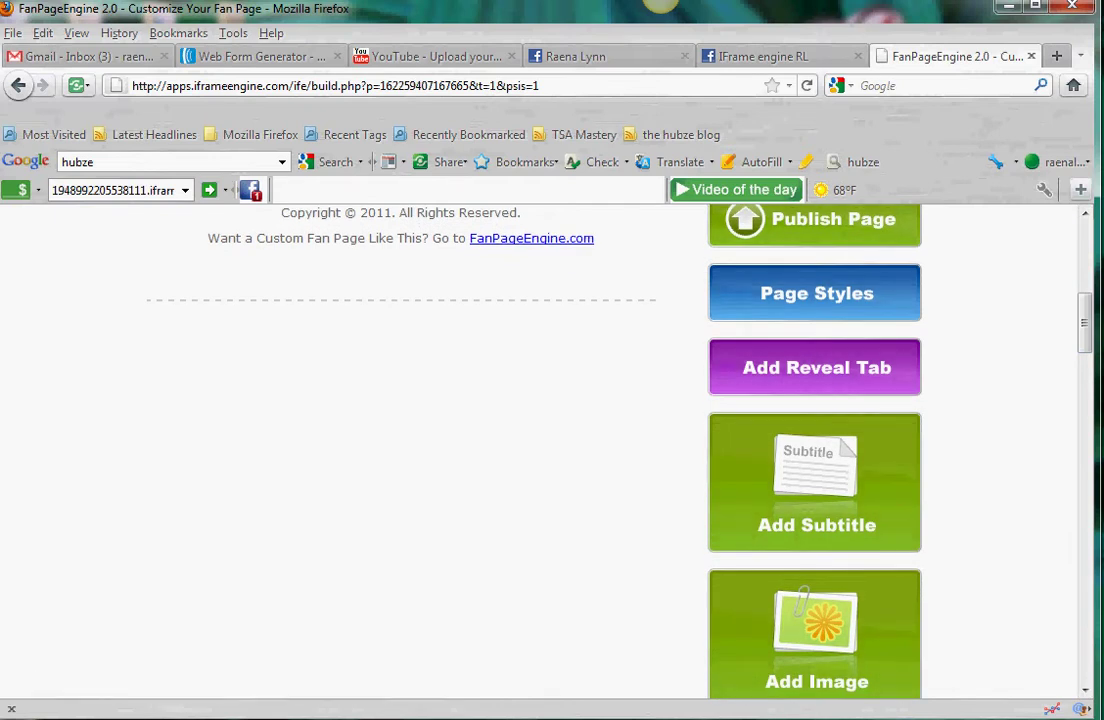
click(815, 483)
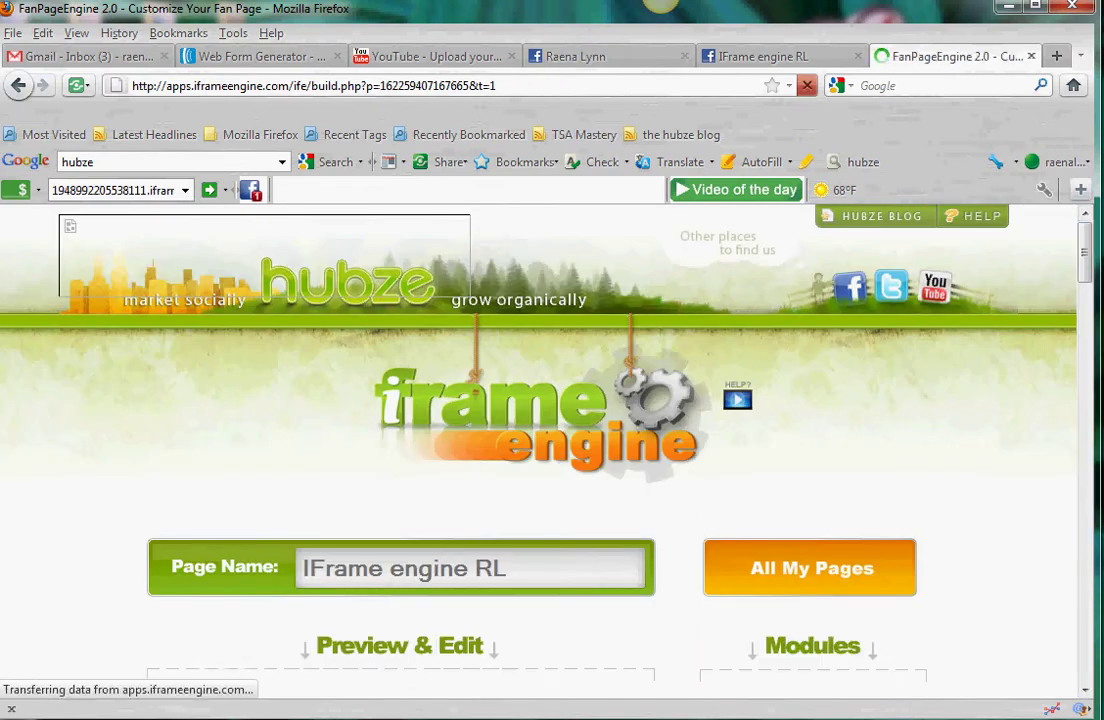
drag(1085, 252, 1085, 306)
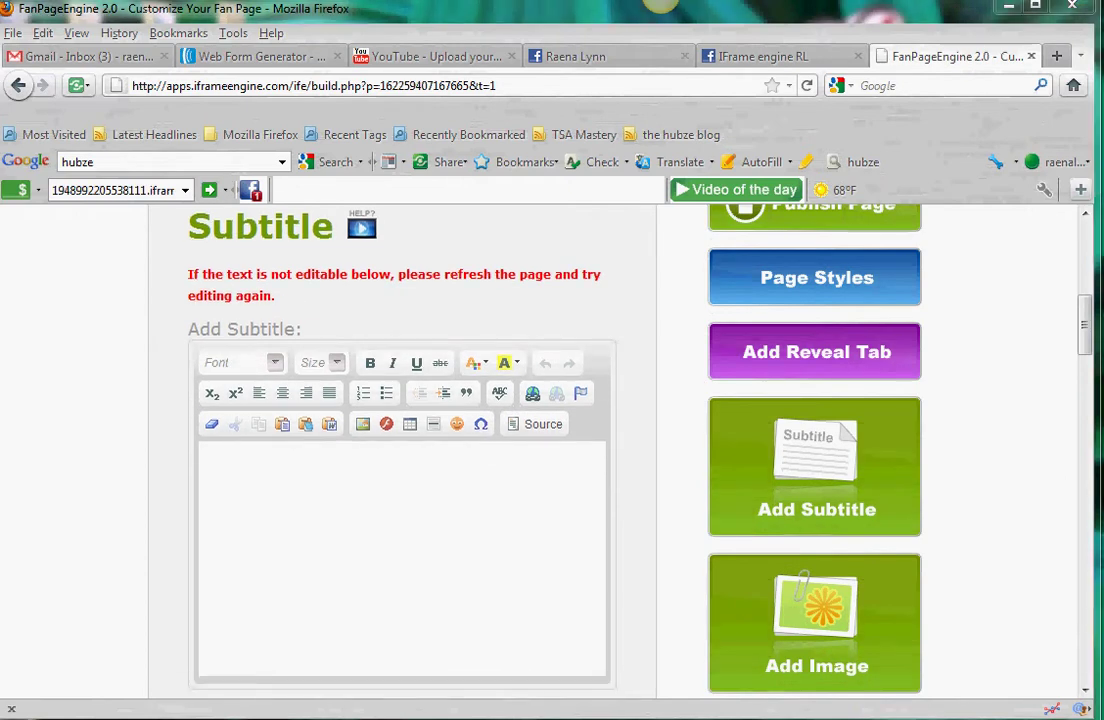
- Switch to the BrandYourselfText document in Word and copy the heading lines from "Learn How To" through "iFrame Fan Page software!"
key(alt+Tab)
drag(865, 518, 865, 342)
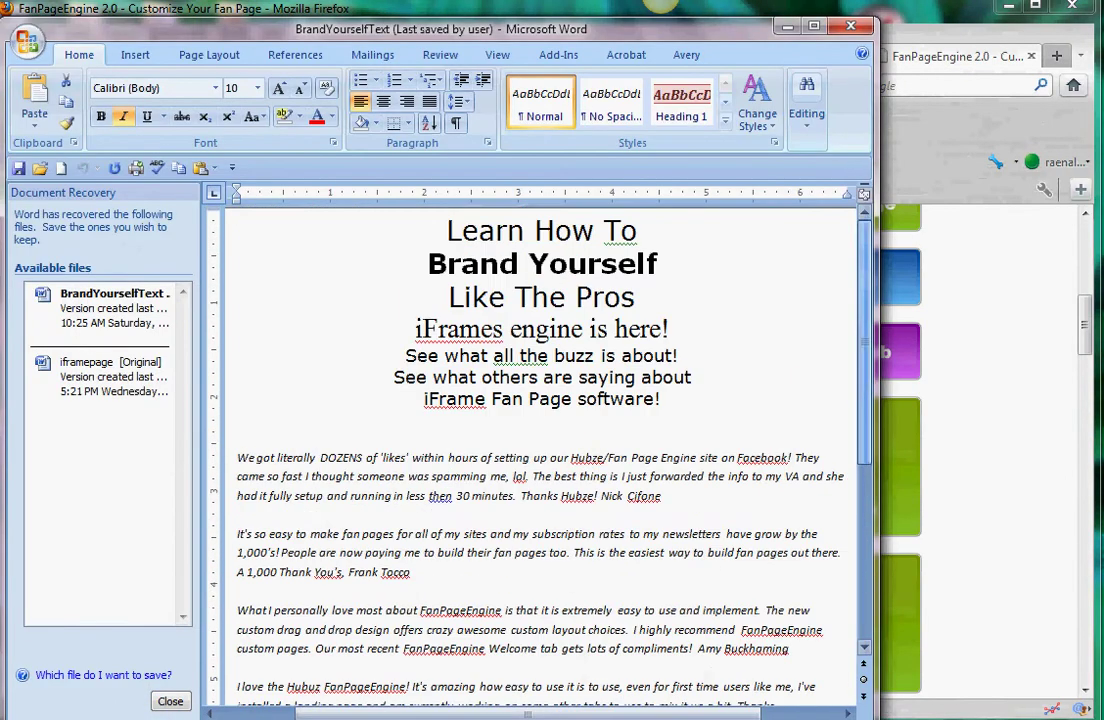
drag(420, 215, 660, 400)
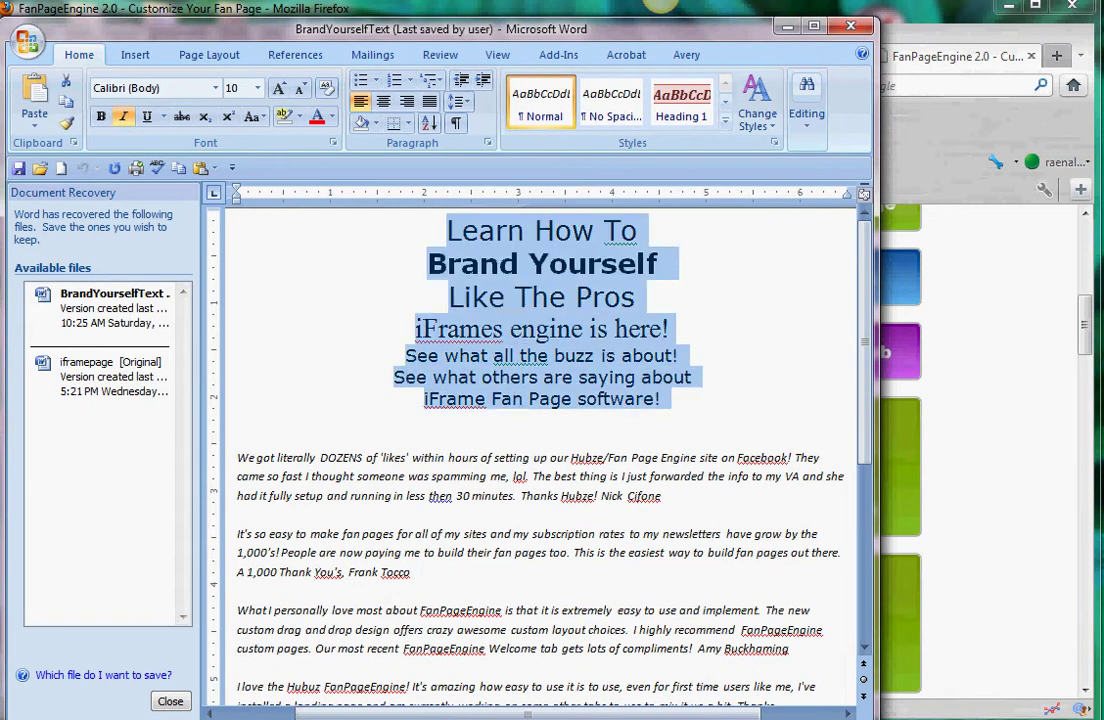
right_click(560, 333)
click(605, 362)
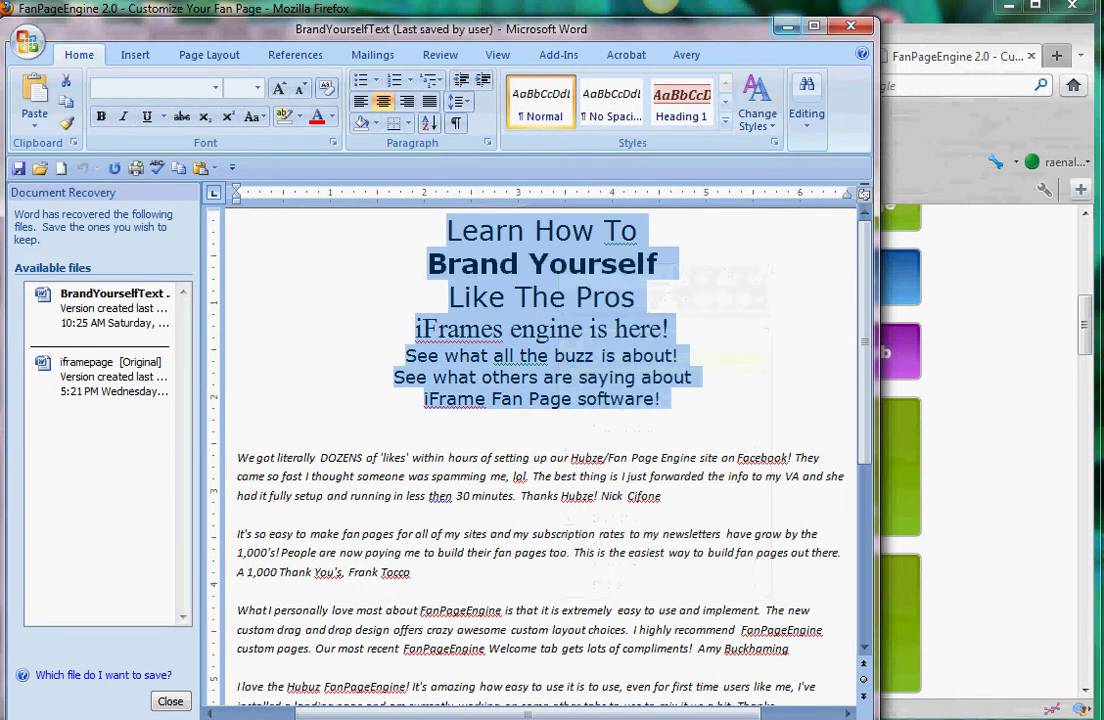
- Return to the page builder in Firefox and paste the copied heading lines into the Subtitle module's text editor
key(alt+Tab)
click(284, 513)
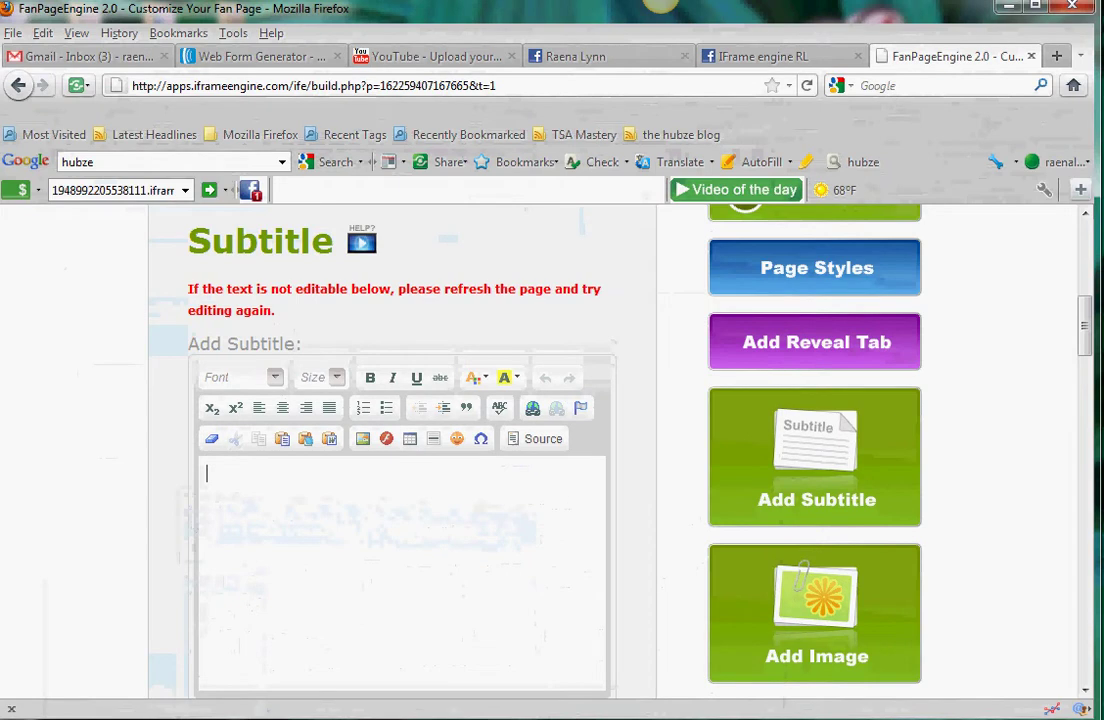
right_click(284, 513)
click(330, 575)
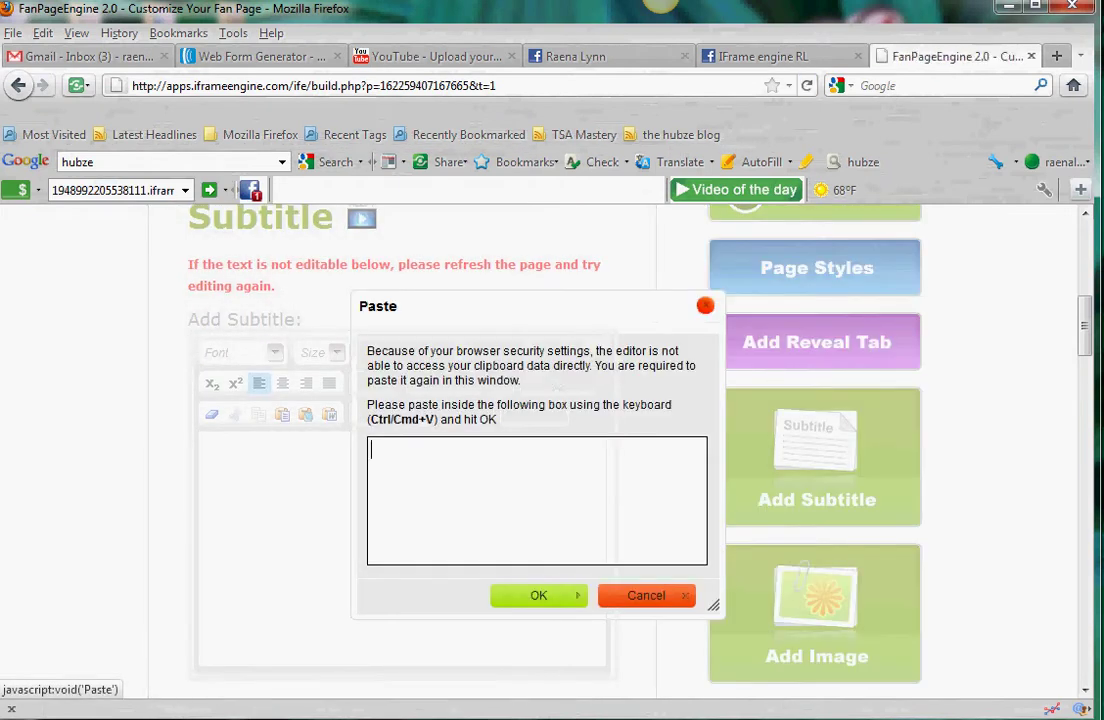
key(ctrl+v)
key(Return)
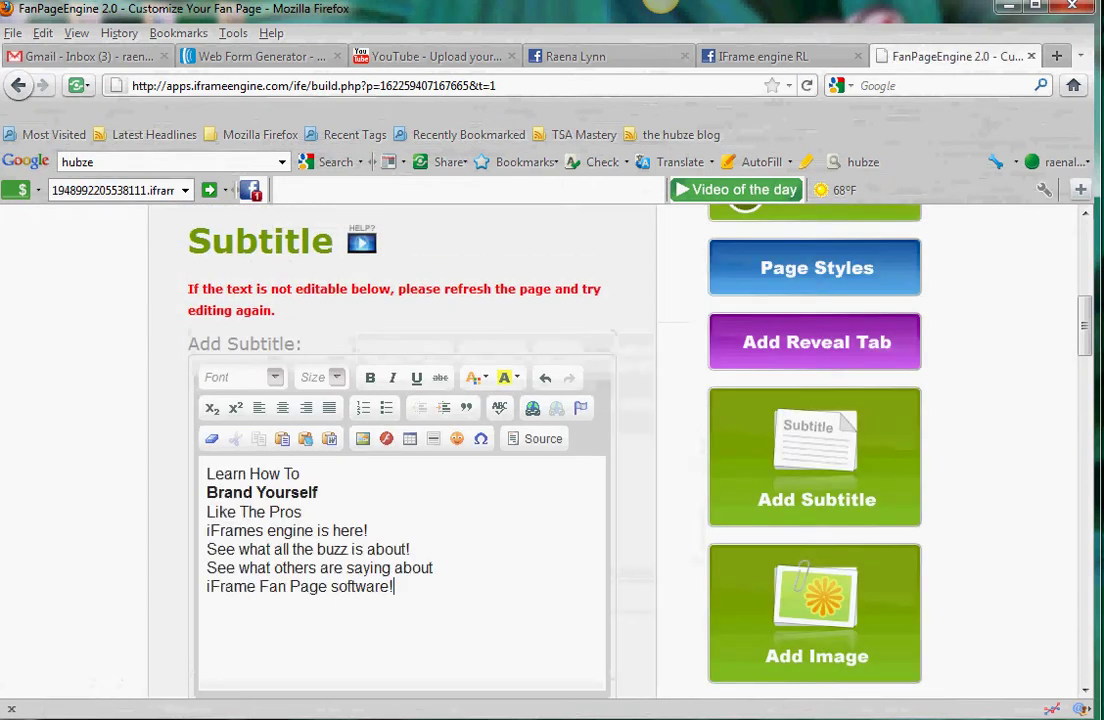
- Center all of the subtitle text and set its font size to 24
key(ctrl+a)
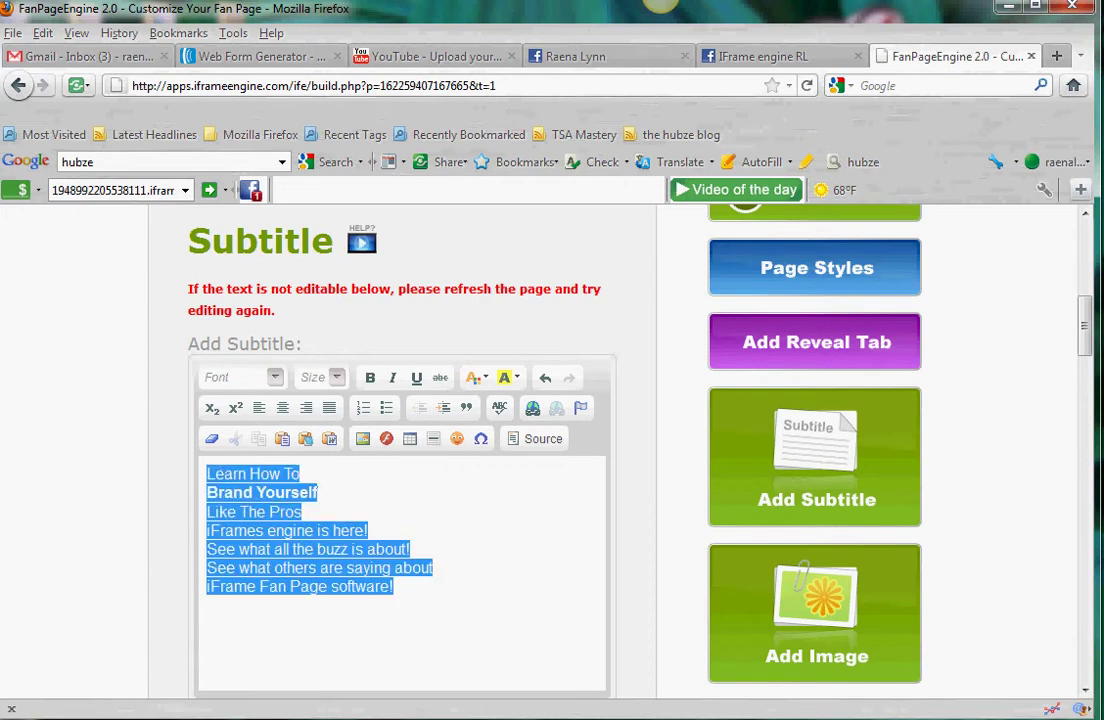
click(283, 408)
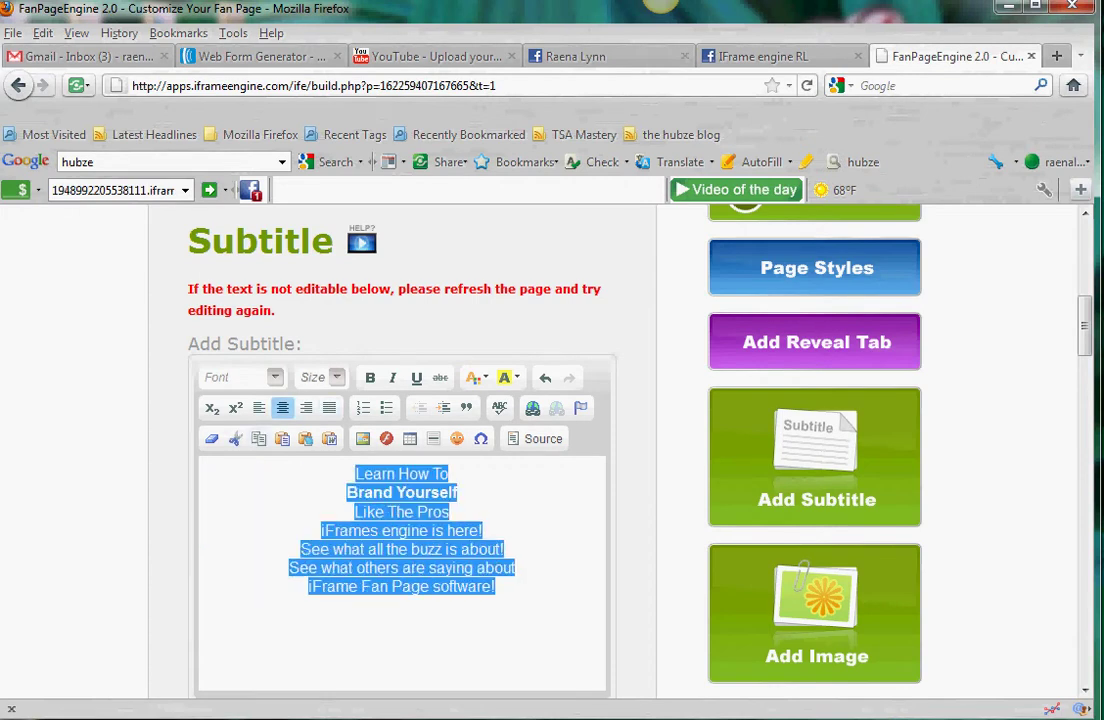
click(337, 378)
scroll(345, 500, down, 3)
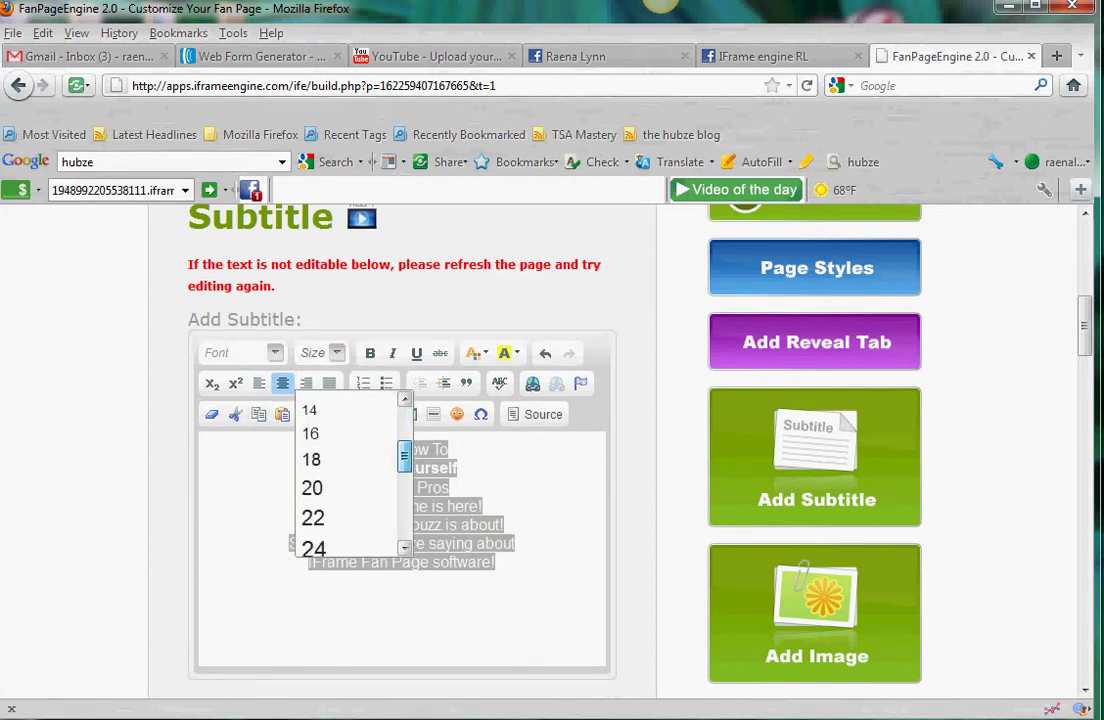
click(340, 520)
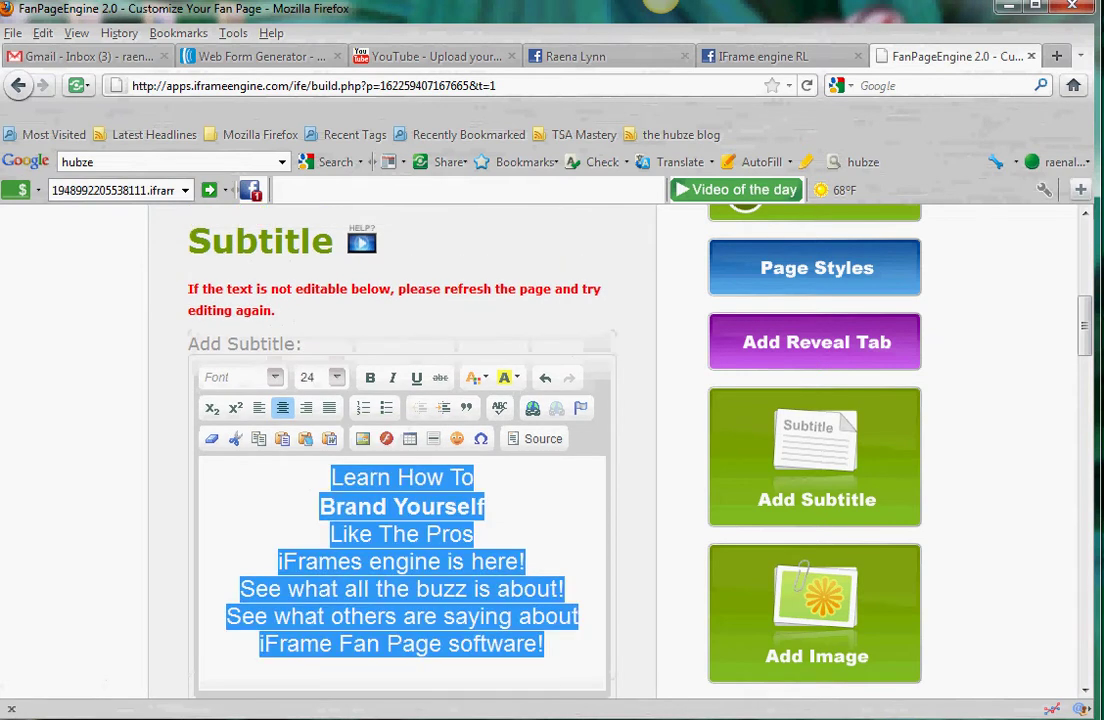
- Save the Subtitle module with its spacing left blank and check the heading in the page preview
scroll(400, 450, down, 6)
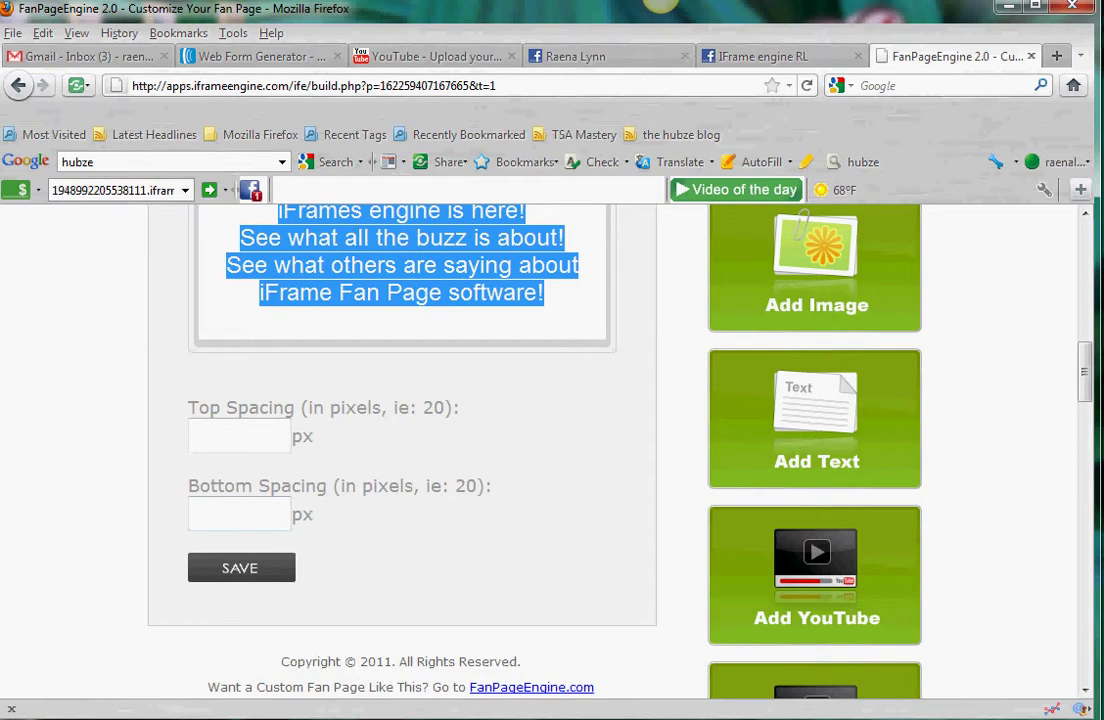
click(241, 568)
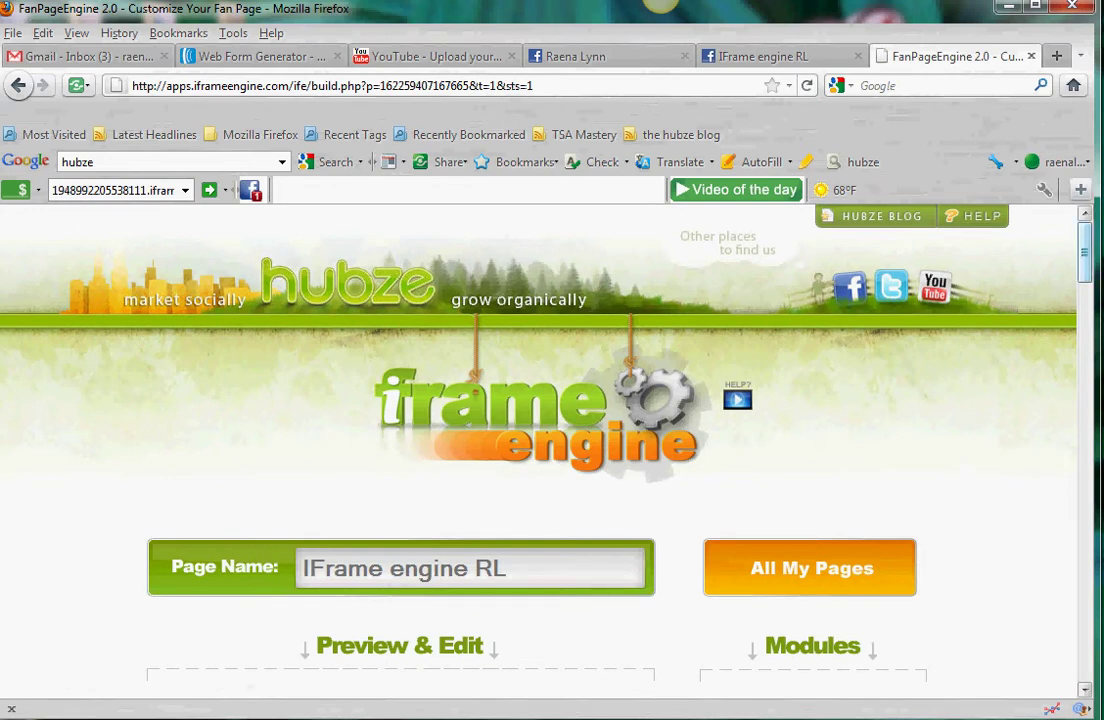
scroll(540, 450, down, 7)
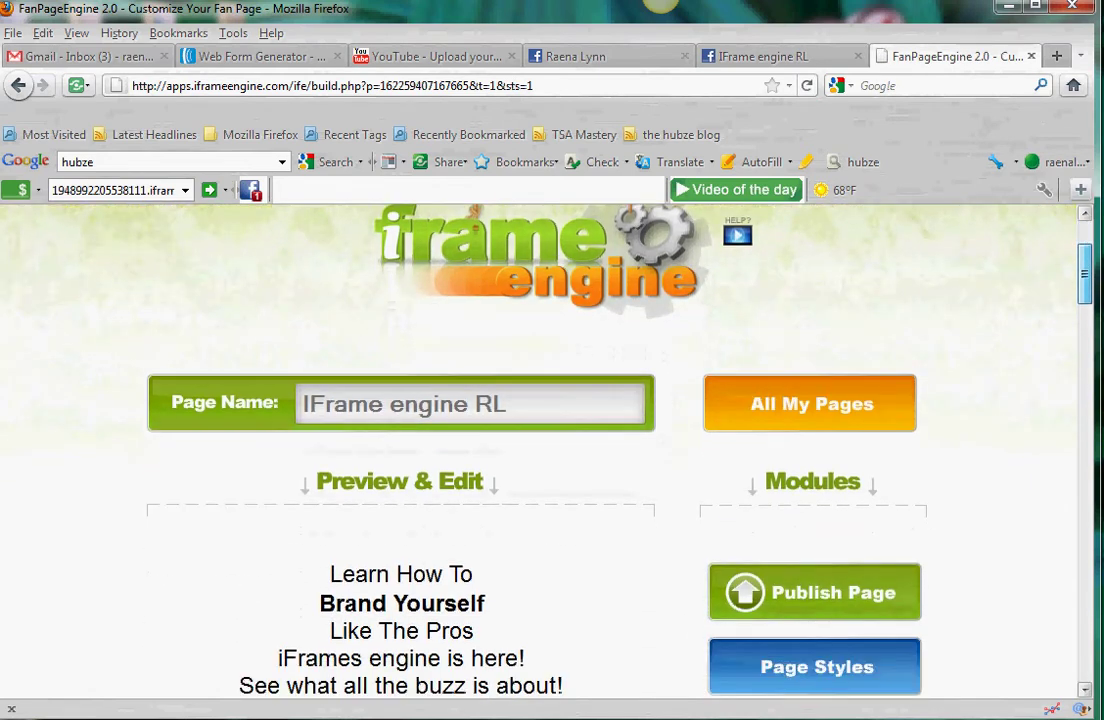
mouse_move(540, 400)
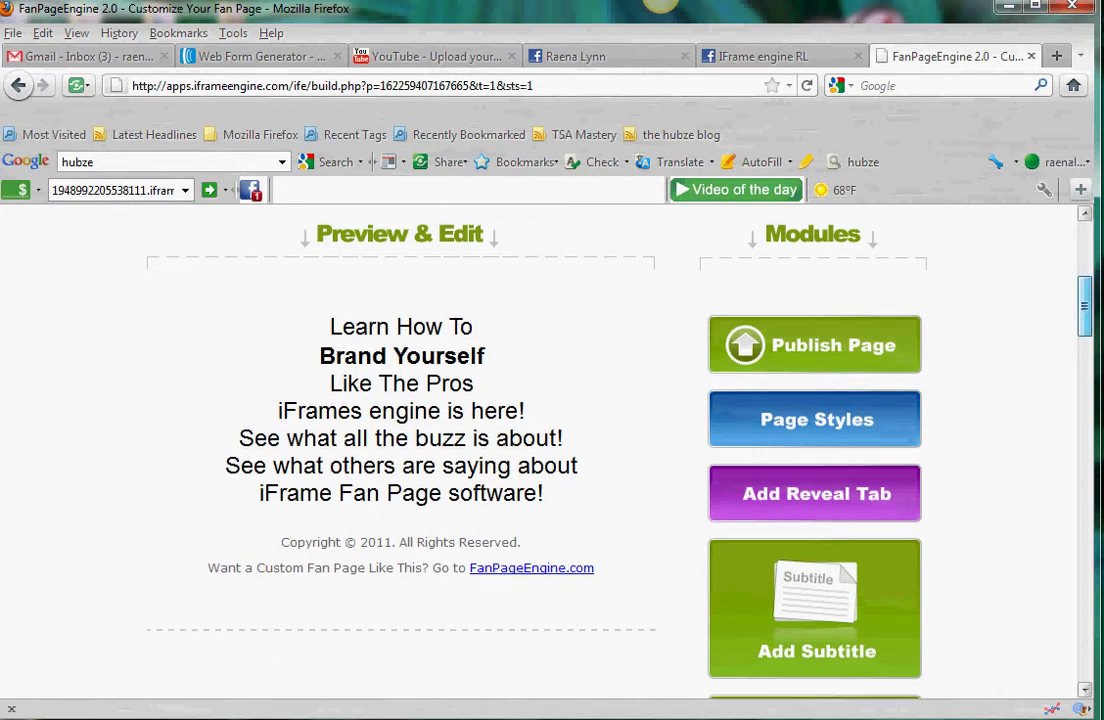
- Add an Image module to the page below the subtitle and bring its upload form into view
scroll(550, 450, down, 3)
scroll(815, 450, down, 4)
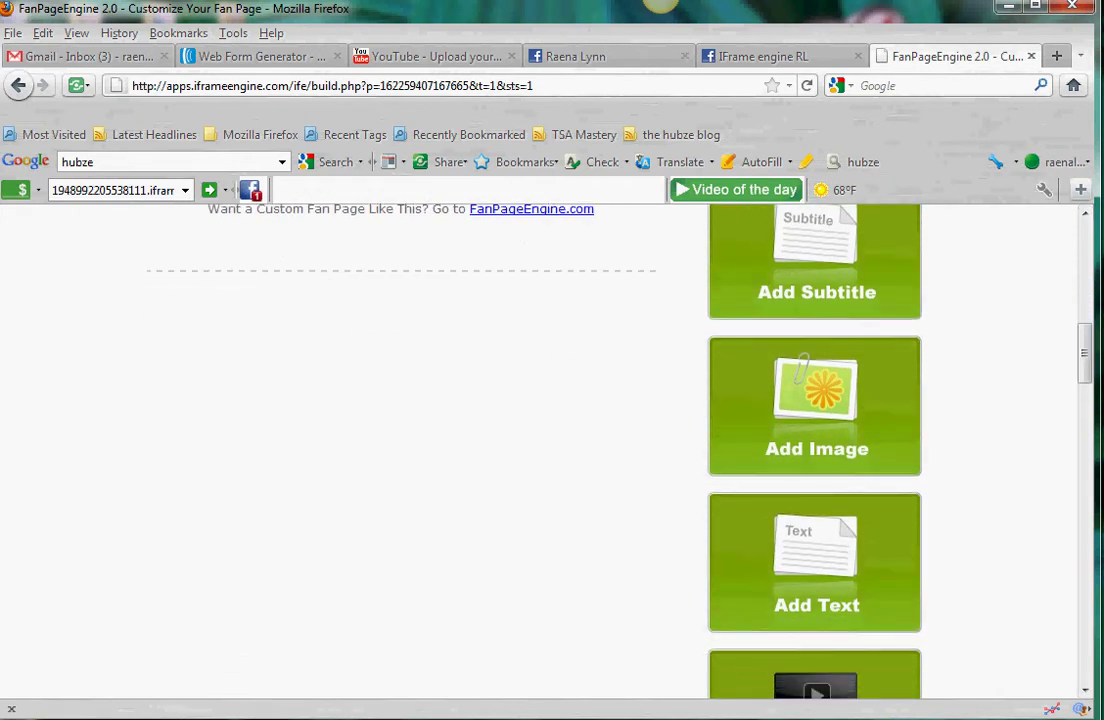
click(815, 410)
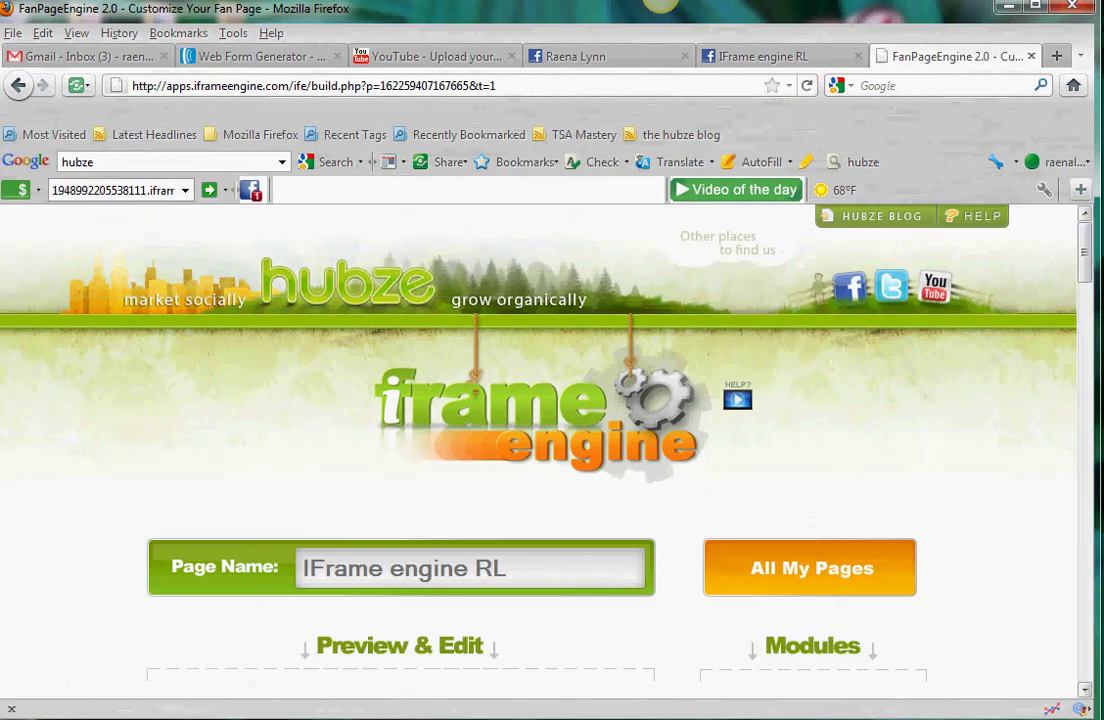
scroll(540, 450, down, 13)
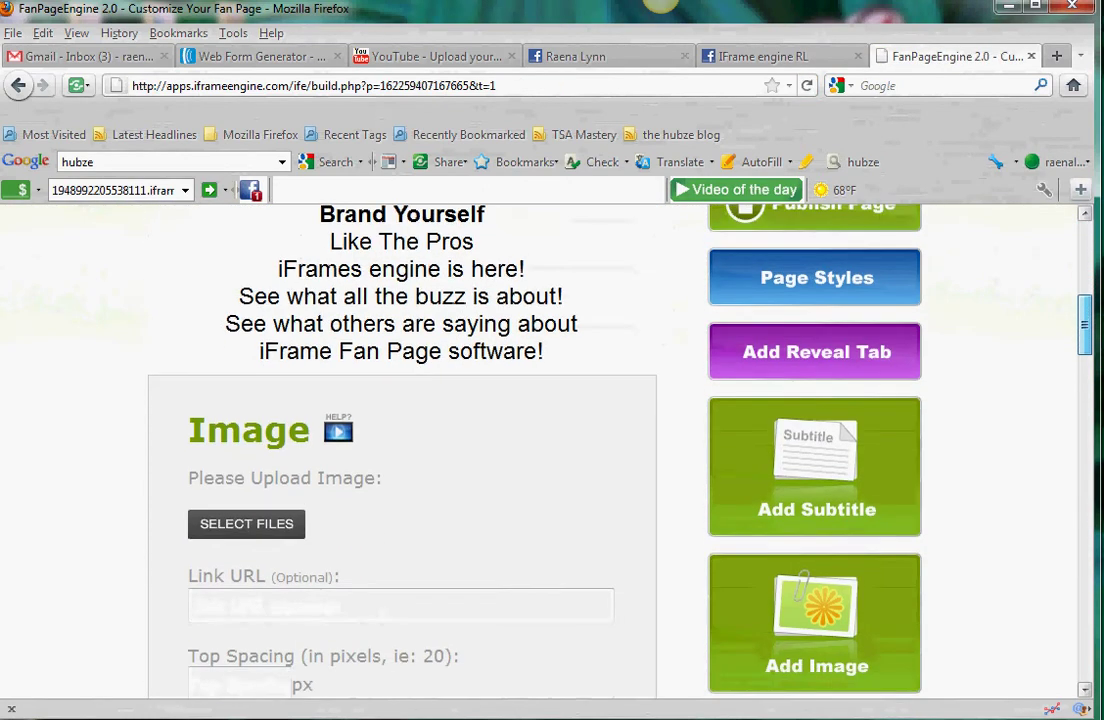
drag(1085, 352, 1085, 346)
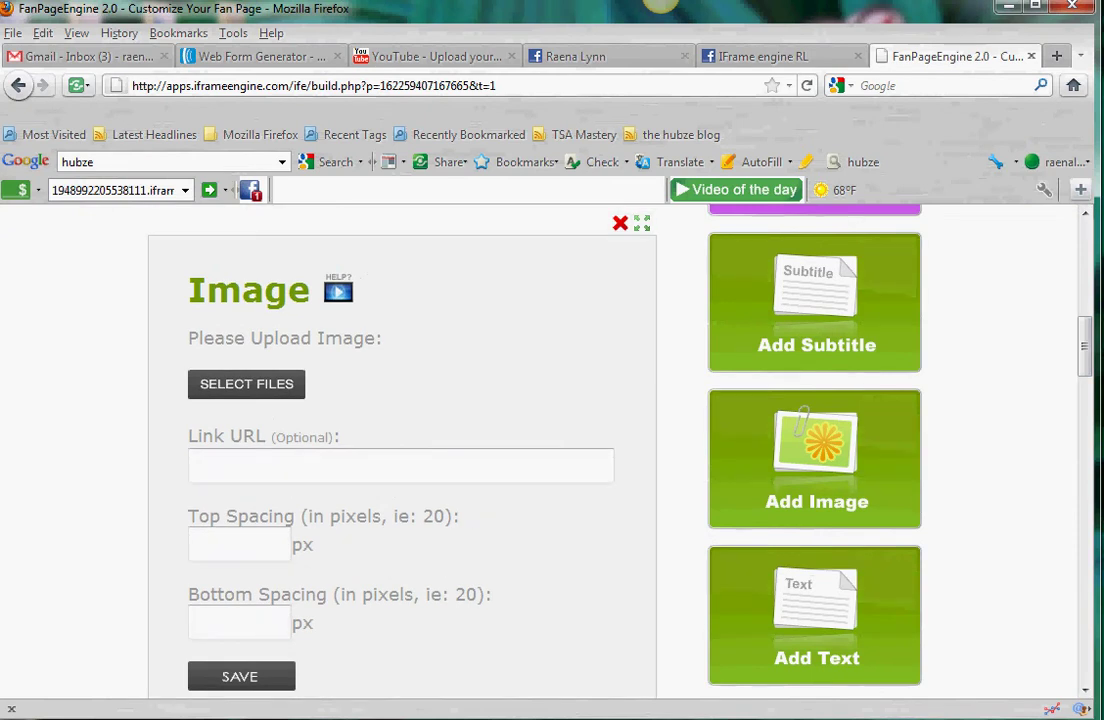
- Upload the 336x280 picture from the Pictures folder into the Image module
click(247, 384)
click(546, 354)
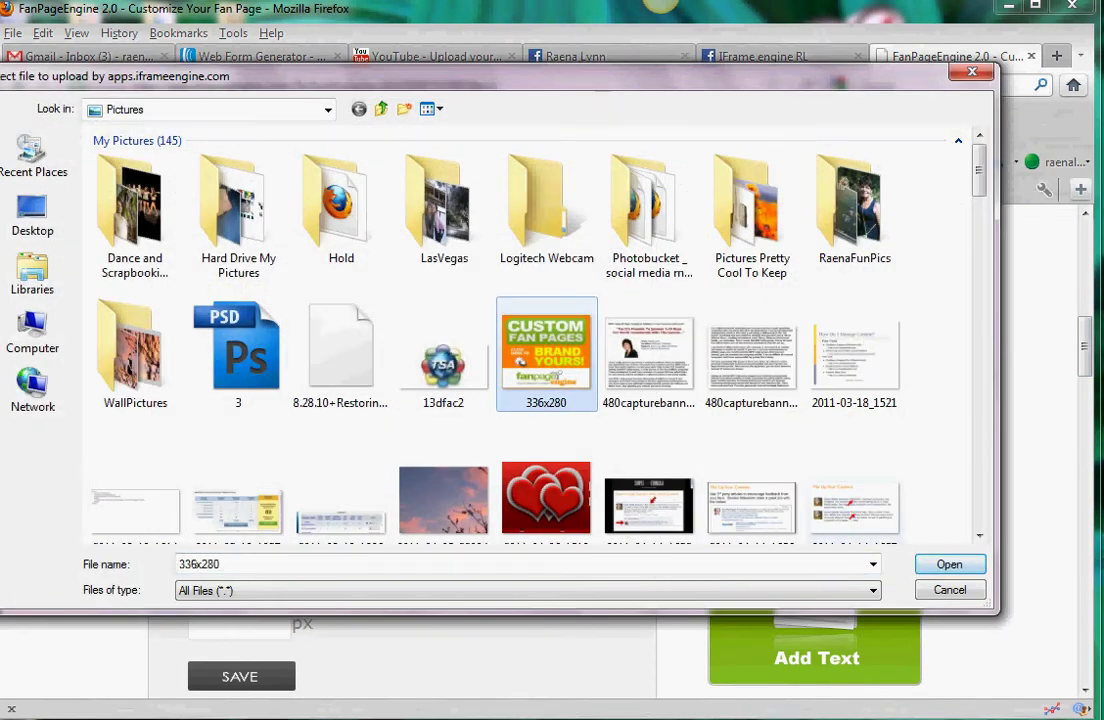
double_click(546, 354)
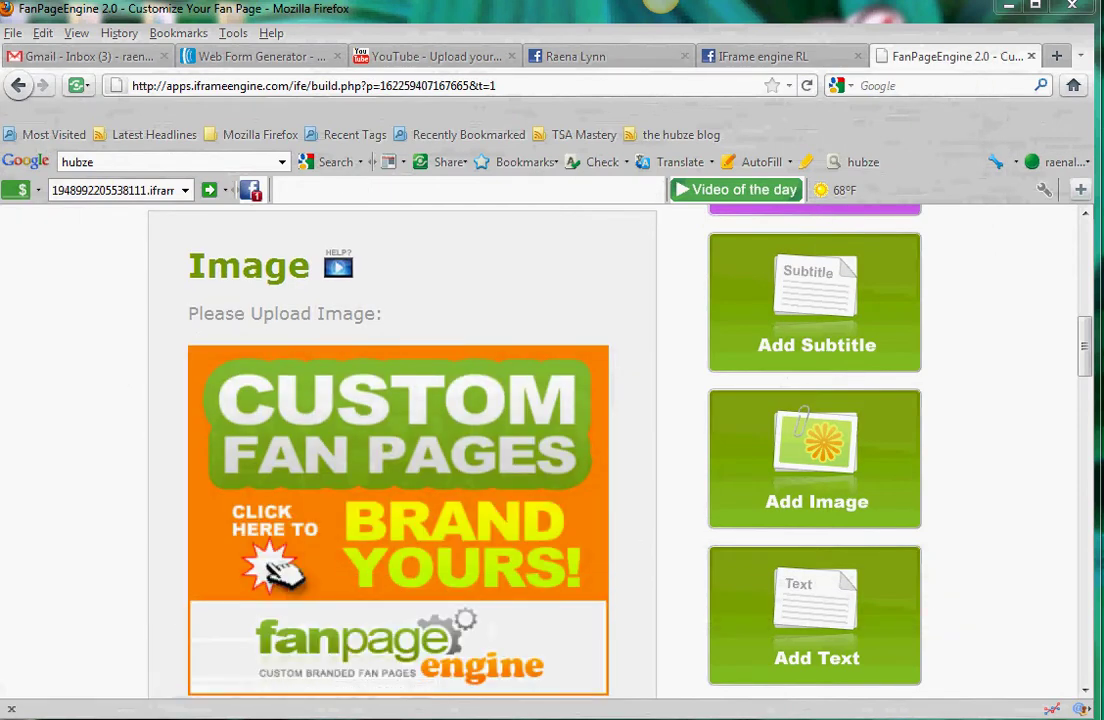
- Switch to the Word document and copy the hubze.com affiliate link at its end
scroll(400, 450, down, 6)
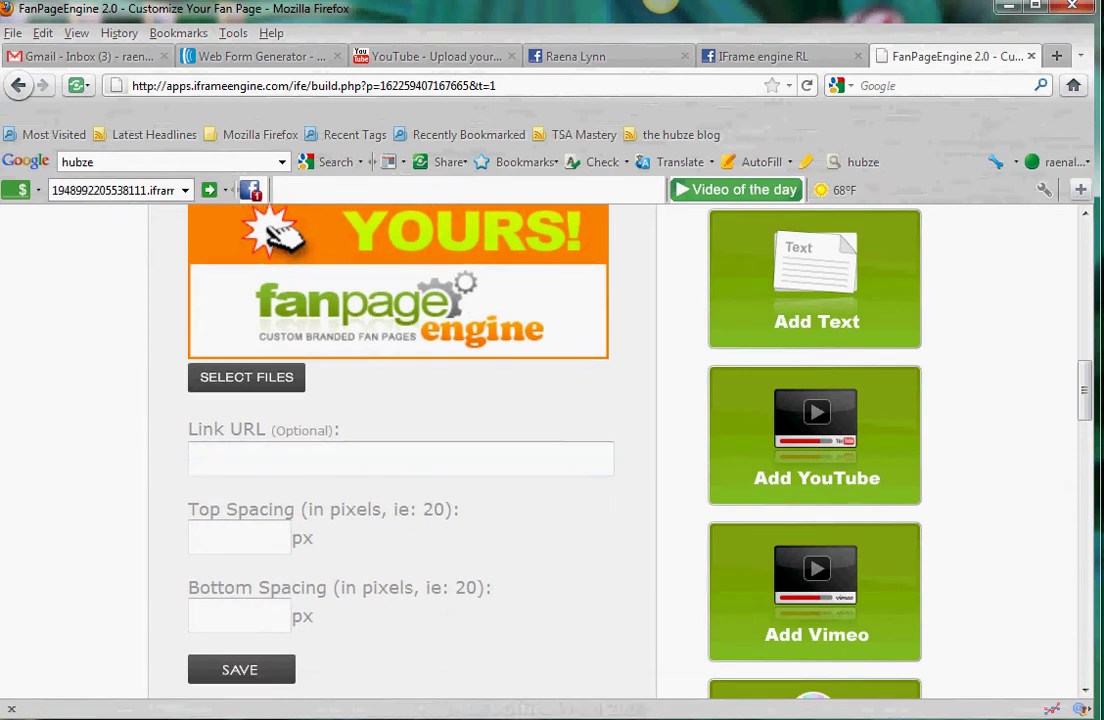
click(600, 717)
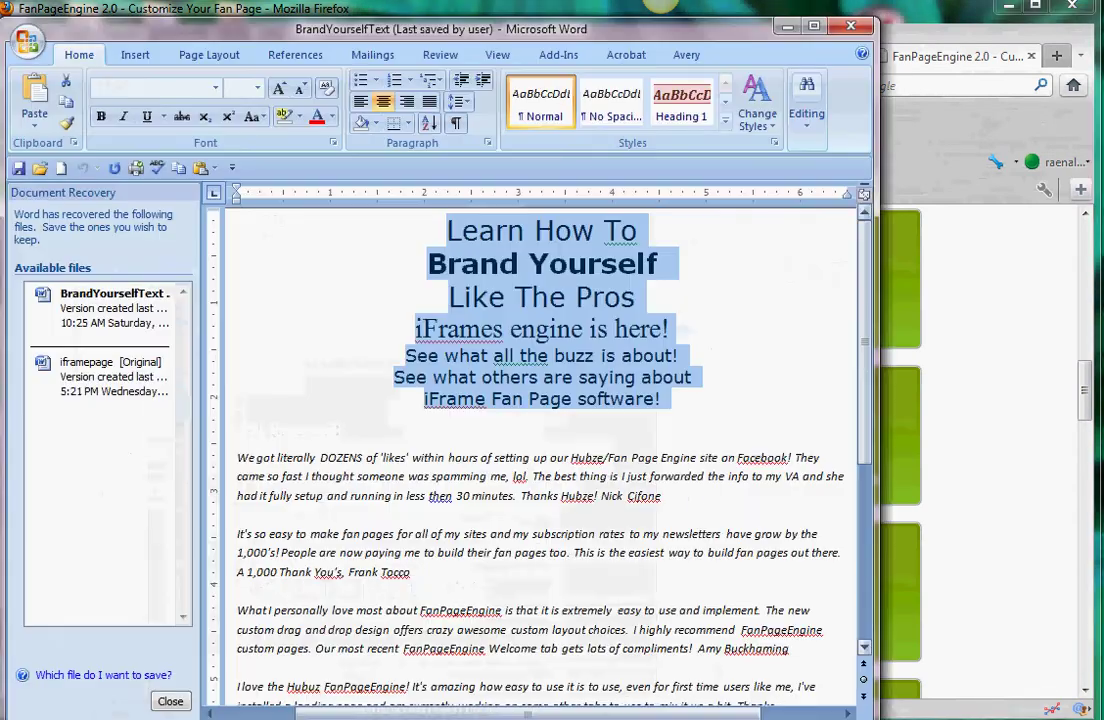
scroll(540, 420, down, 6)
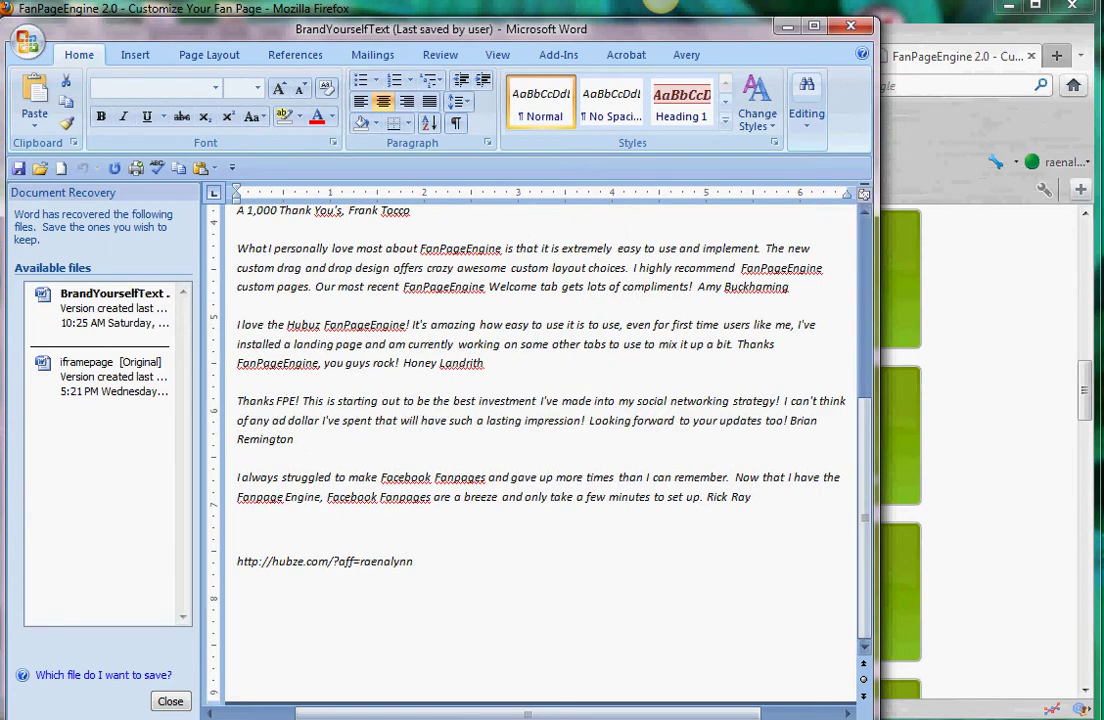
drag(422, 564, 238, 562)
key(ctrl+c)
right_click(307, 568)
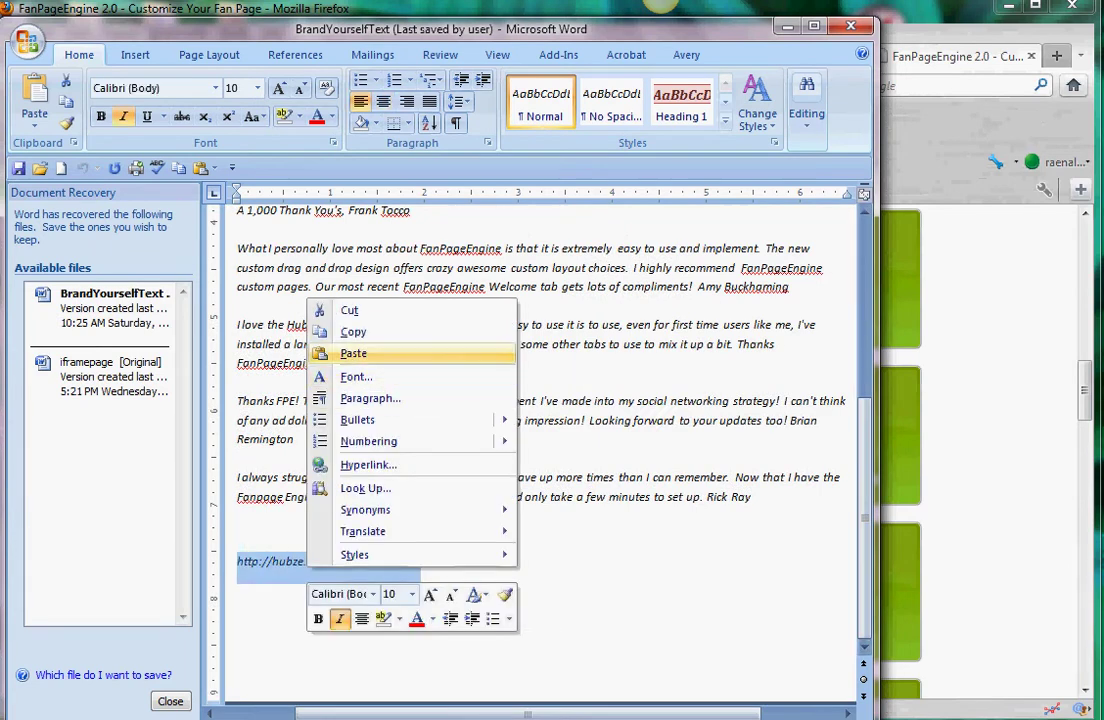
click(353, 331)
- Return to the page builder in Firefox and paste the affiliate link as the image's Link URL
key(alt+Tab)
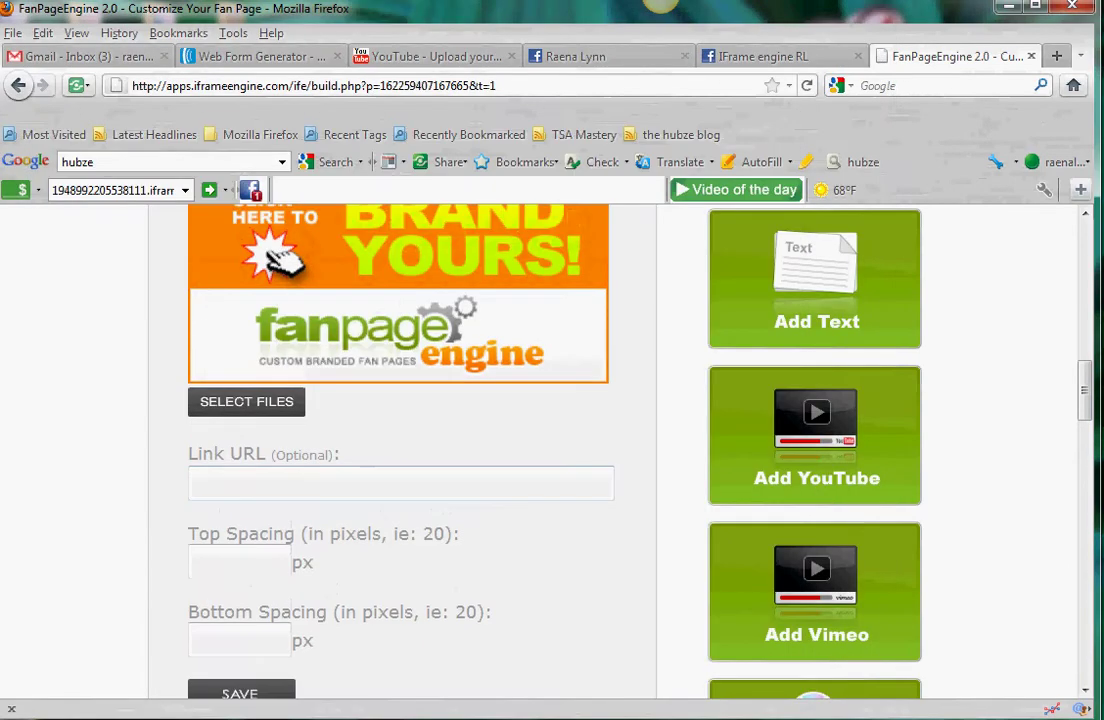
click(250, 484)
right_click(246, 484)
click(296, 613)
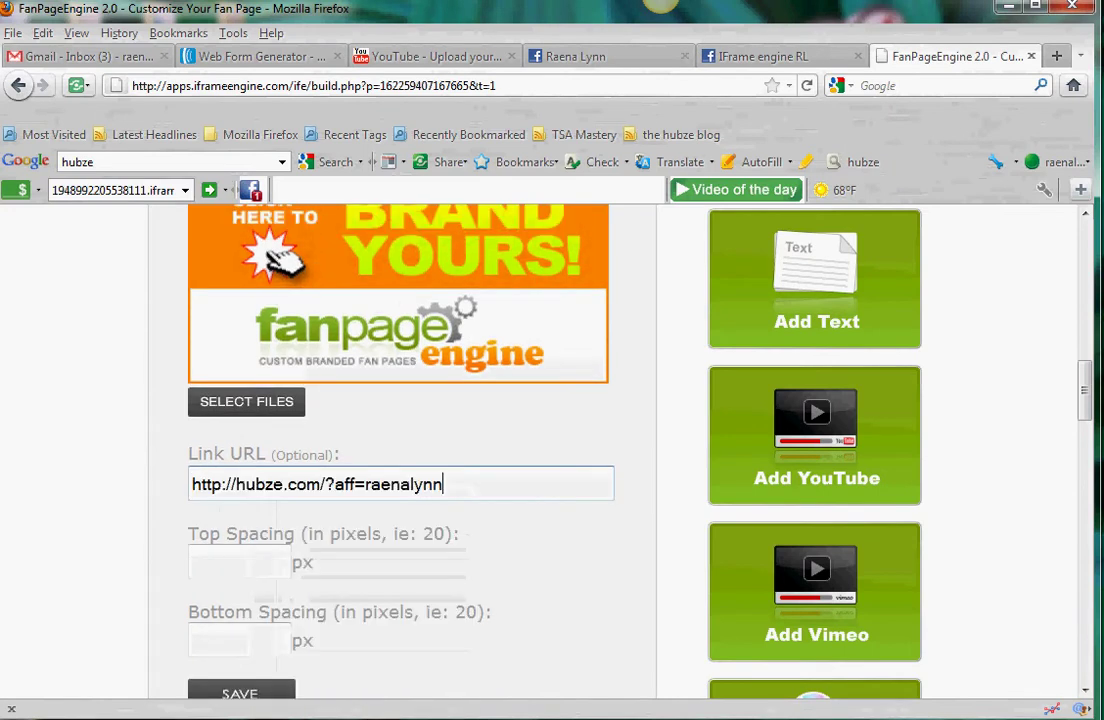
- Set the image's top and bottom spacing to 25 px each and save the Image module
mouse_move(1085, 390)
mouse_down()
mouse_move(1085, 423)
mouse_move(1085, 414)
mouse_up()
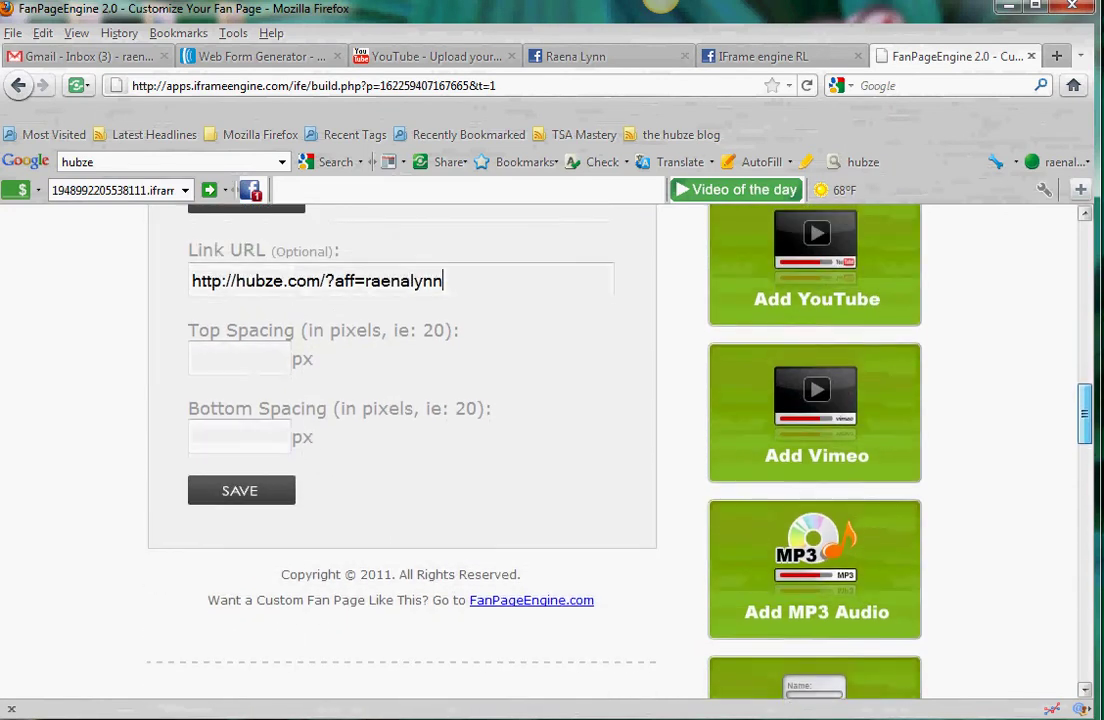
scroll(550, 450, up, 1)
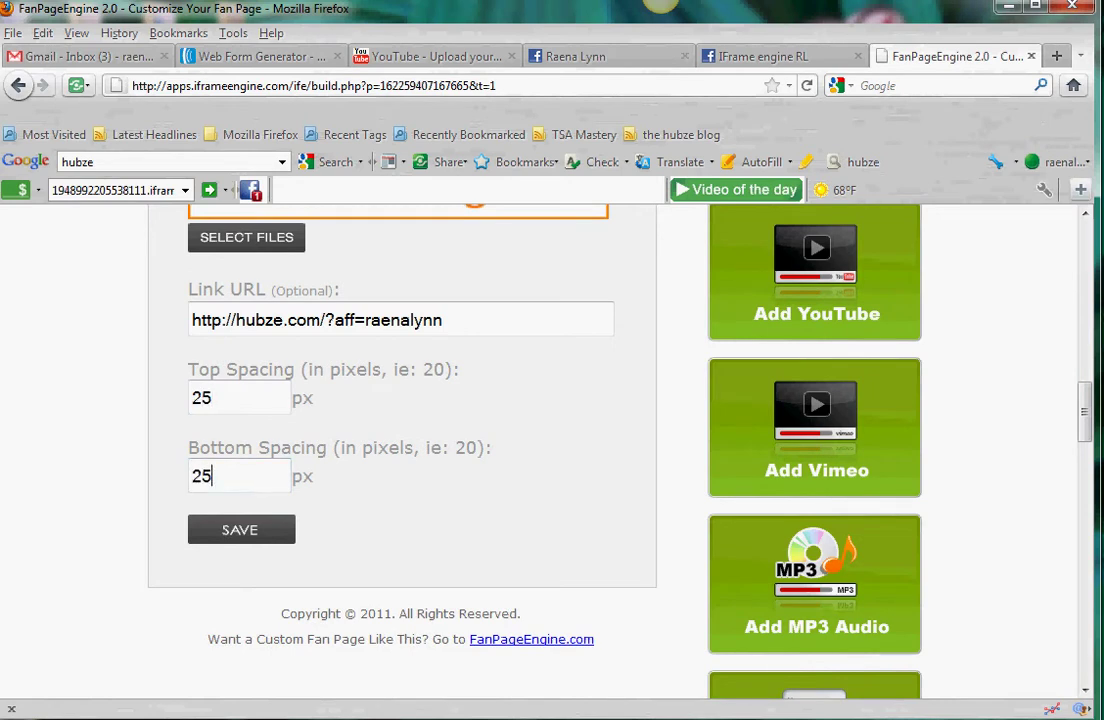
click(241, 530)
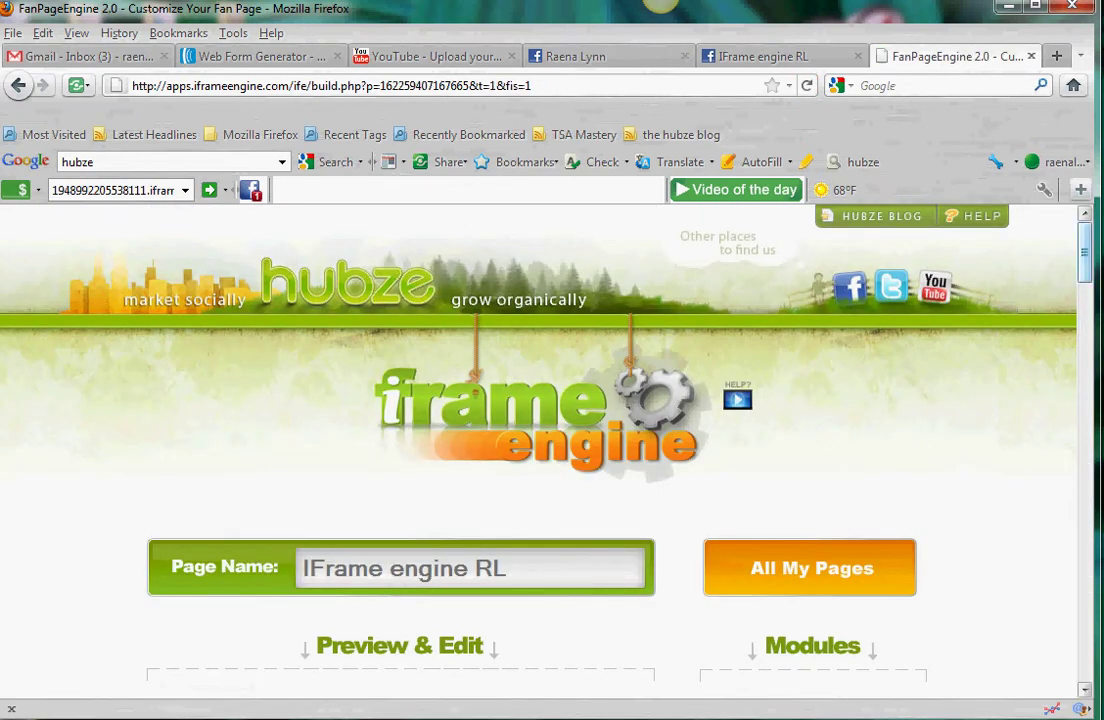
- Check the saved image in the preview, and add a Text module below it with its text editor in view
scroll(540, 450, down, 10)
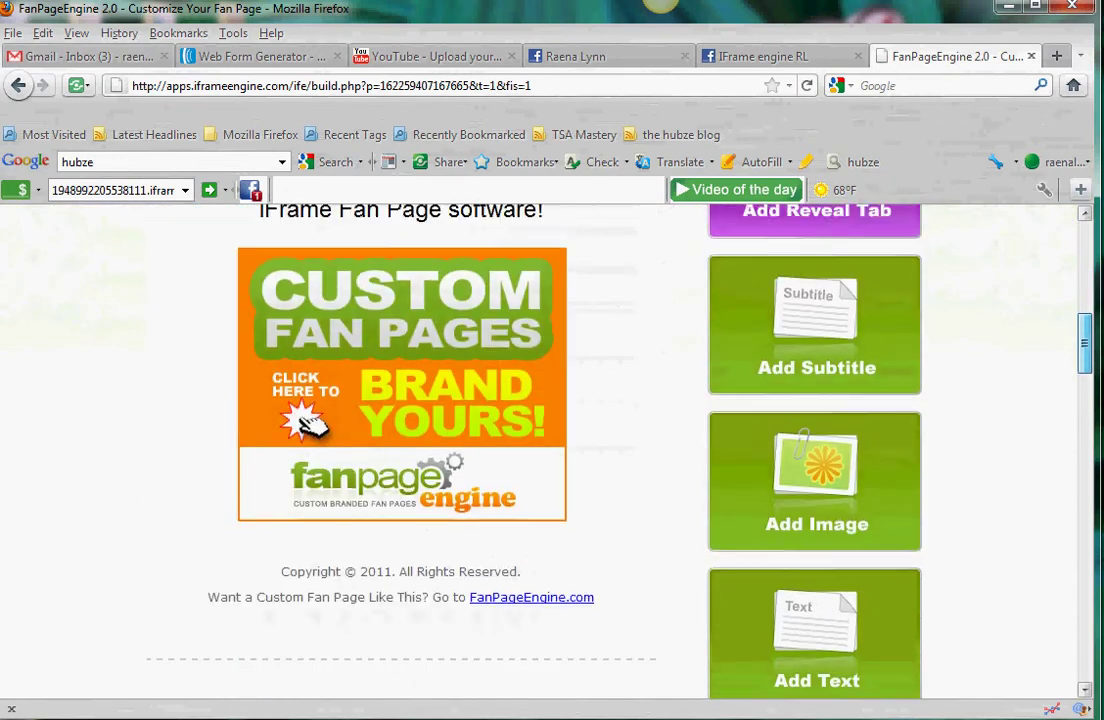
scroll(540, 450, down, 3)
scroll(540, 450, up, 2)
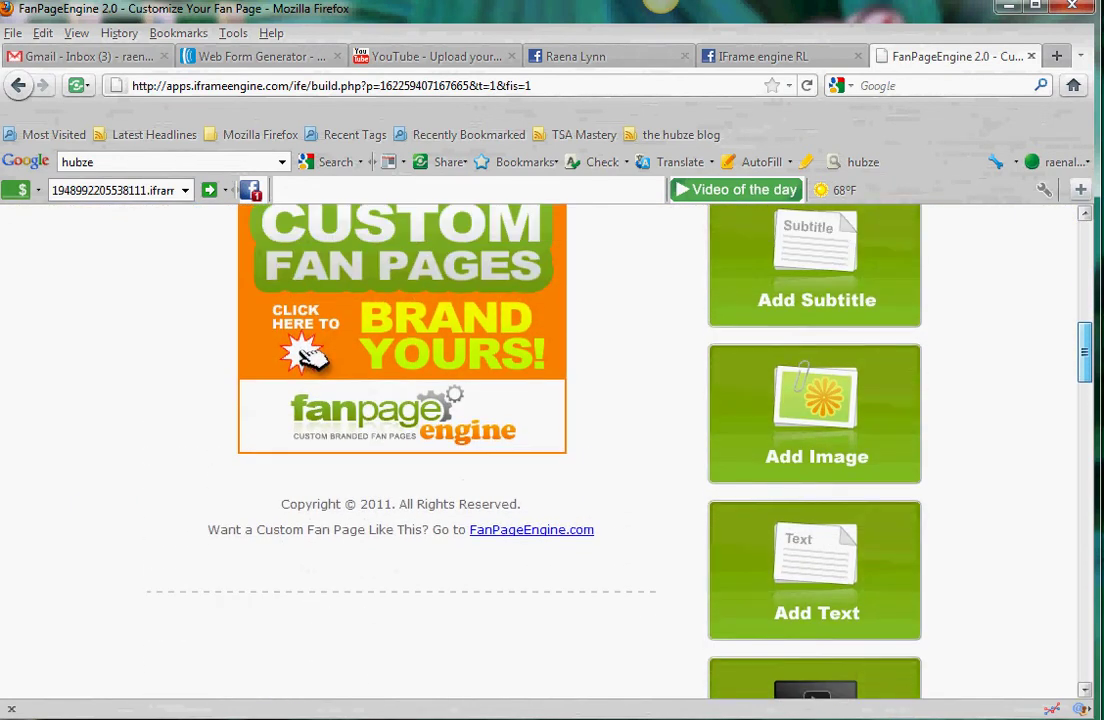
scroll(540, 450, down, 3)
click(815, 400)
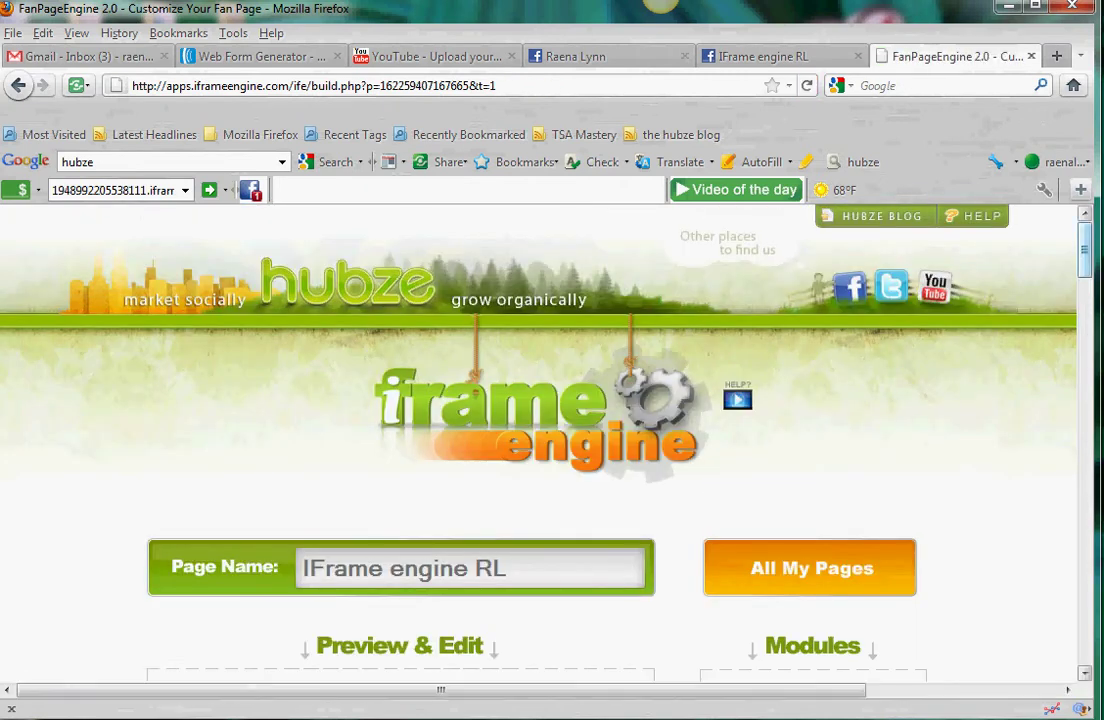
scroll(552, 450, down, 9)
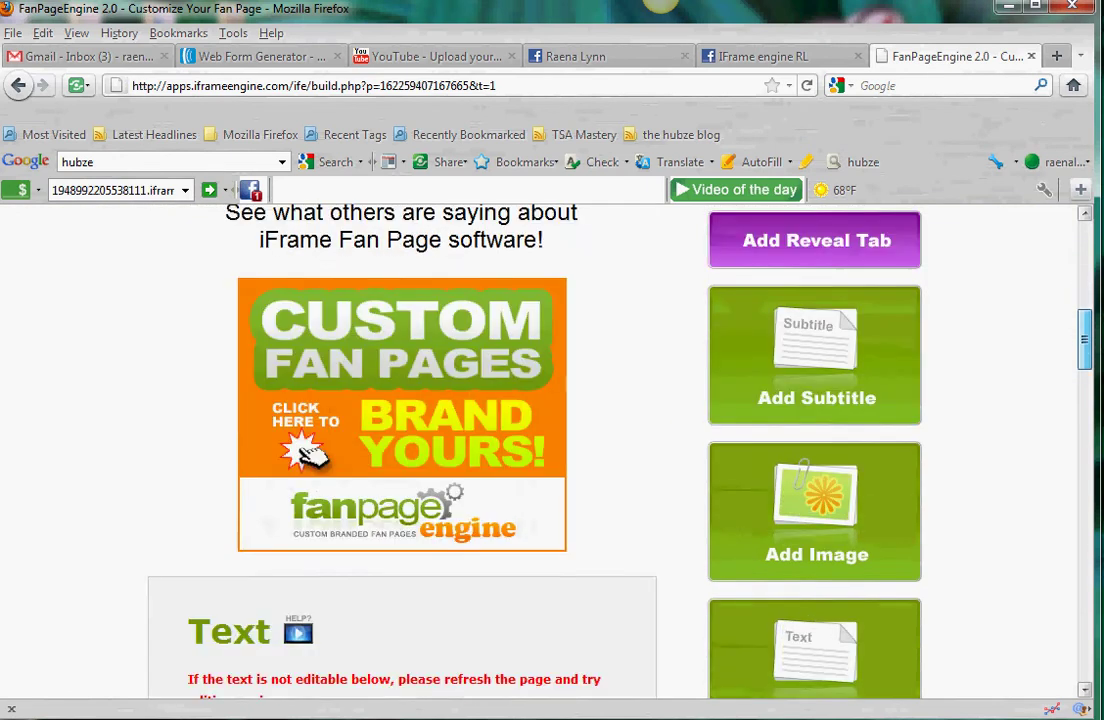
scroll(552, 450, down, 3)
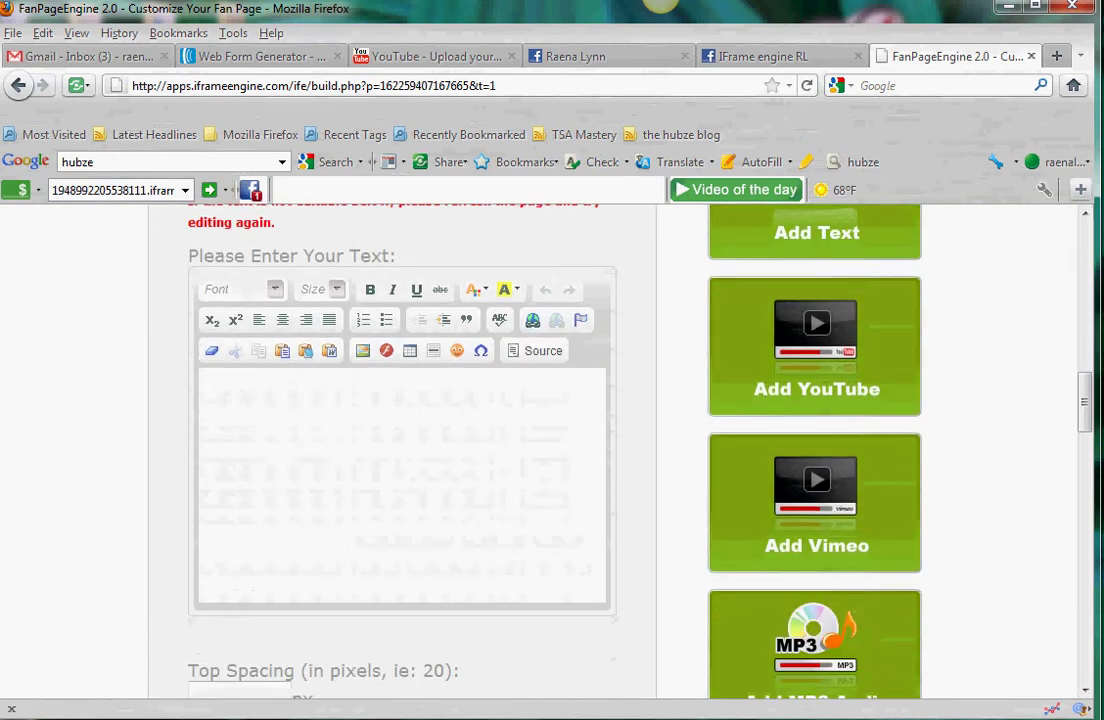
- Switch to the Word document and copy all the customer testimonial paragraphs below the headline text
key(alt+Tab)
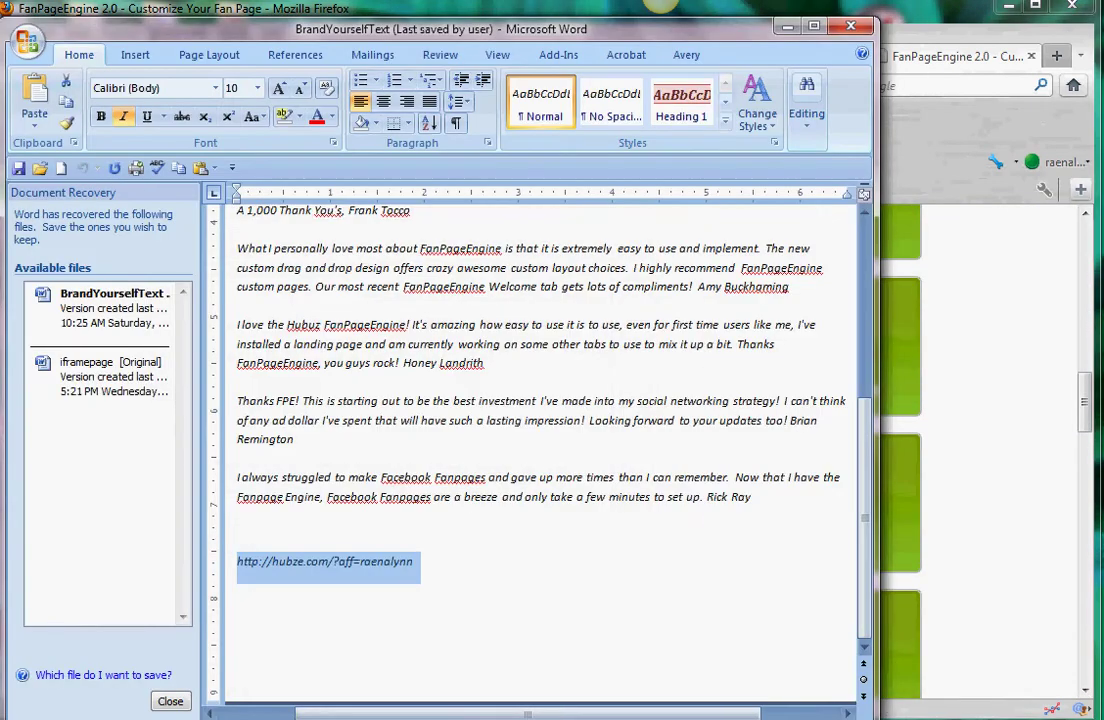
drag(740, 498, 546, 438)
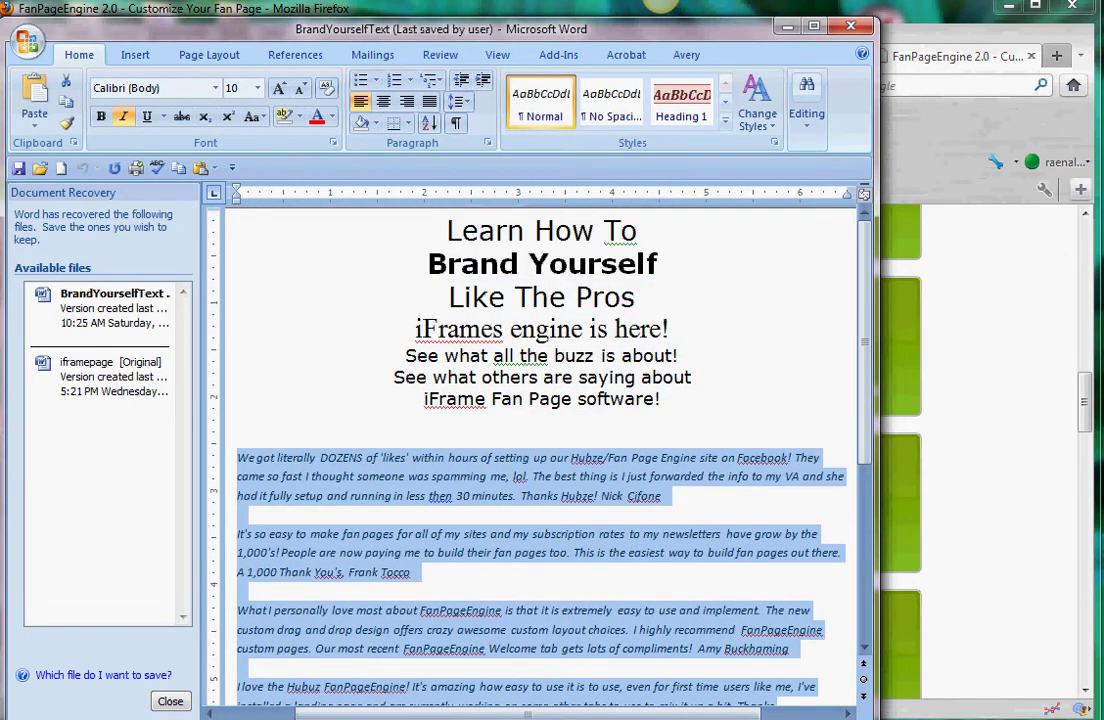
right_click(405, 460)
click(443, 503)
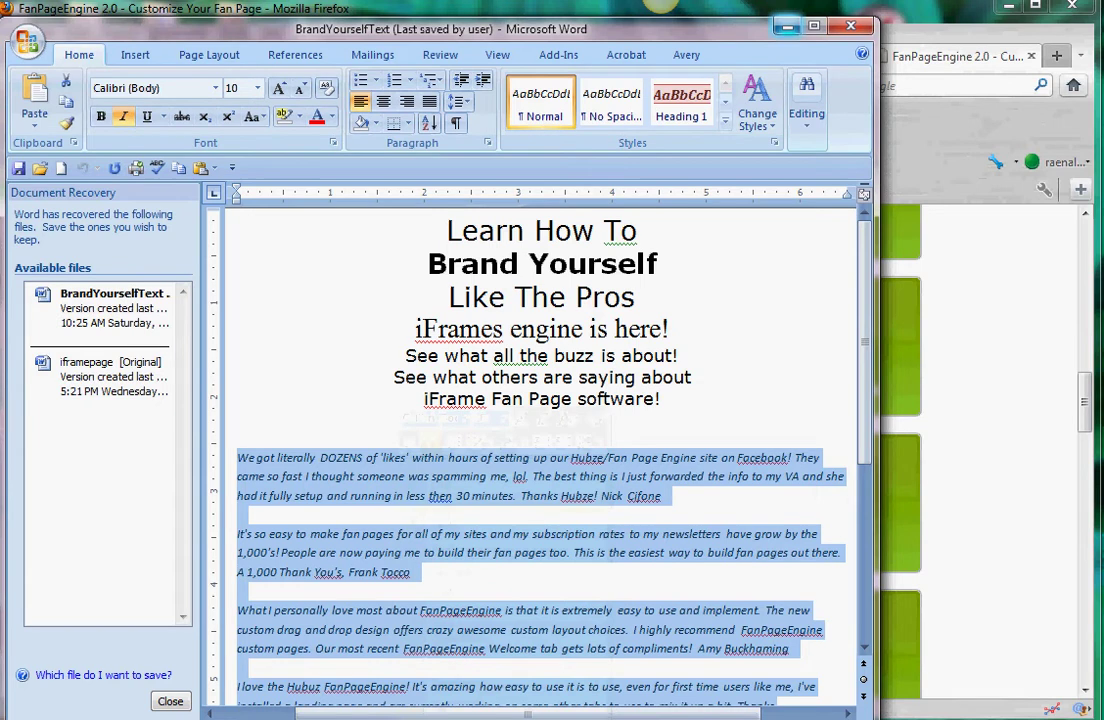
- Return to the page builder in Firefox and paste the copied testimonials into the Text module's editor
click(788, 28)
right_click(240, 440)
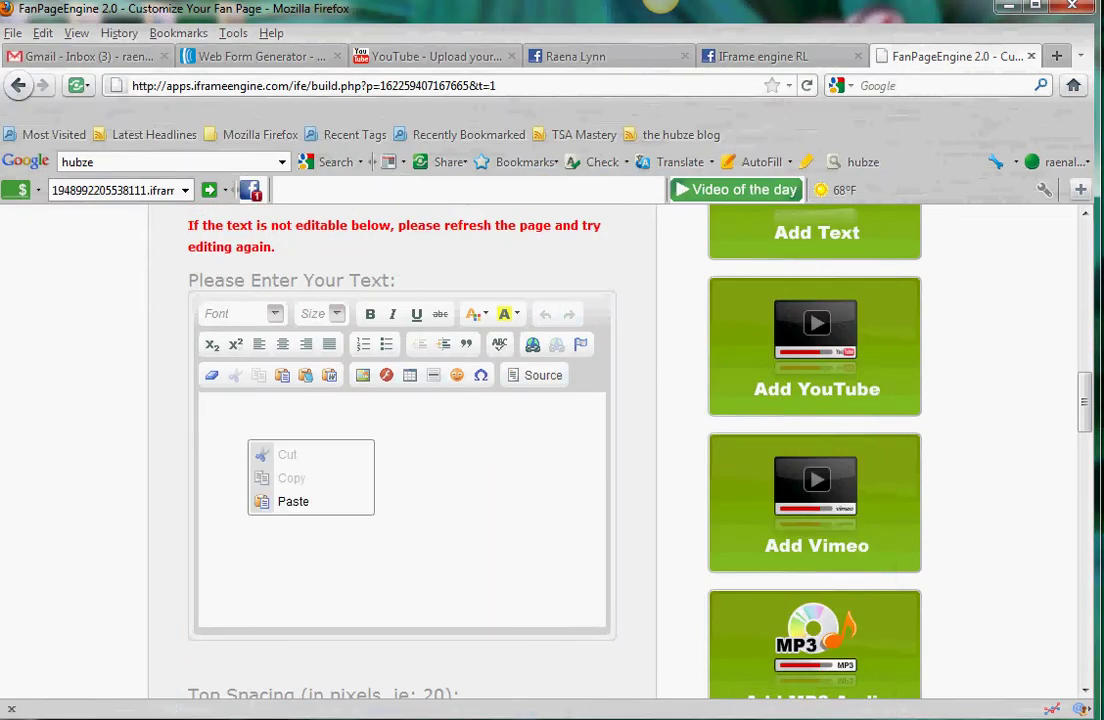
click(290, 500)
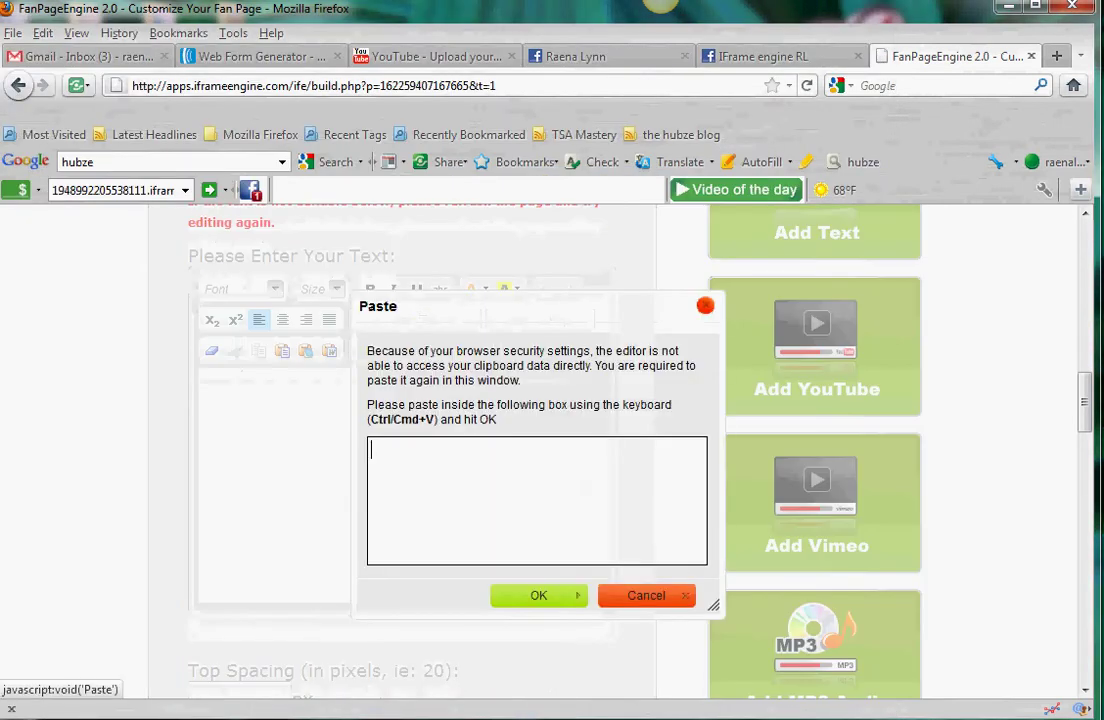
key(ctrl+v)
click(537, 594)
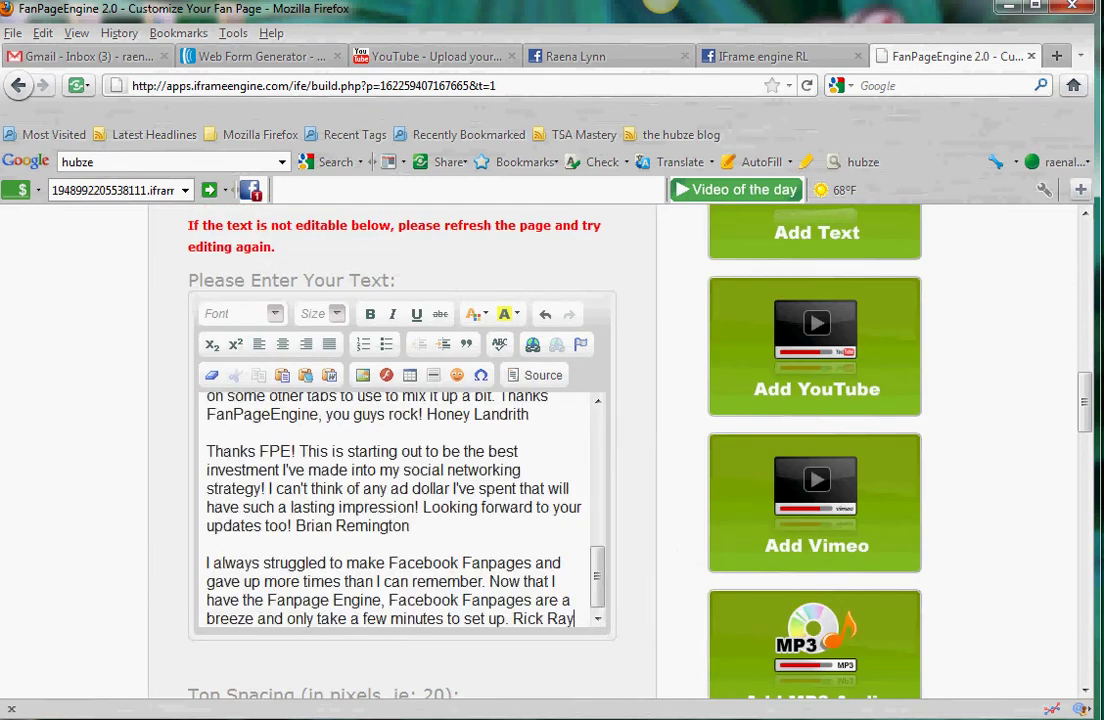
- Set the Text module's top spacing to 25 px and save the module
scroll(550, 450, down, 5)
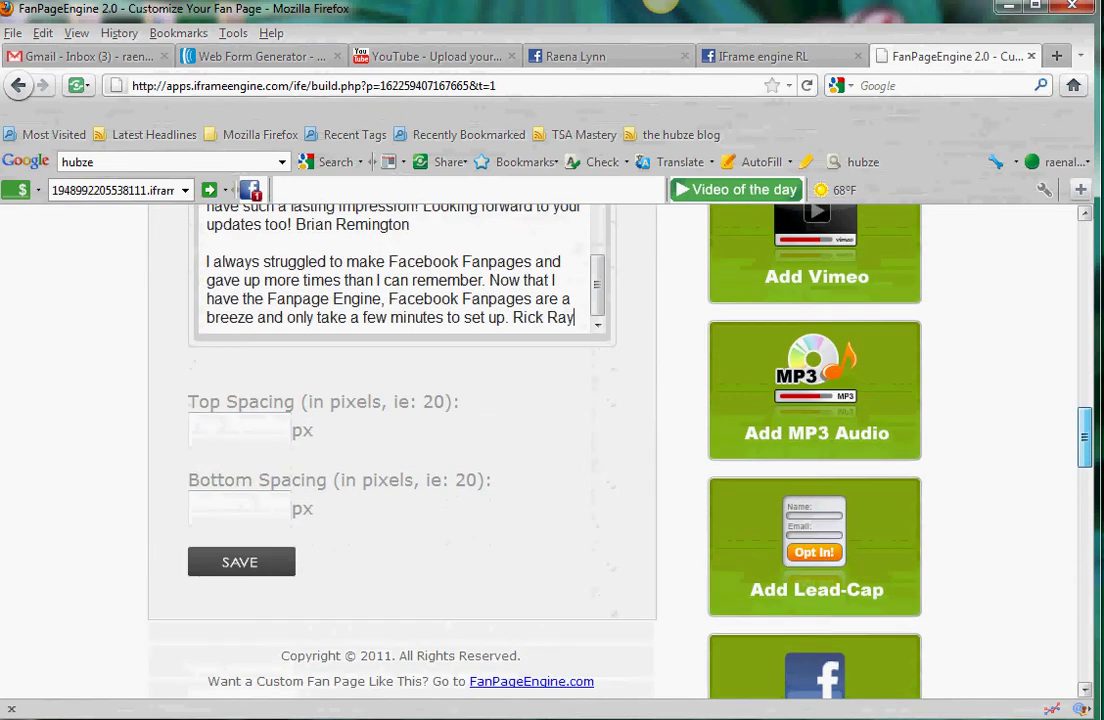
click(225, 425)
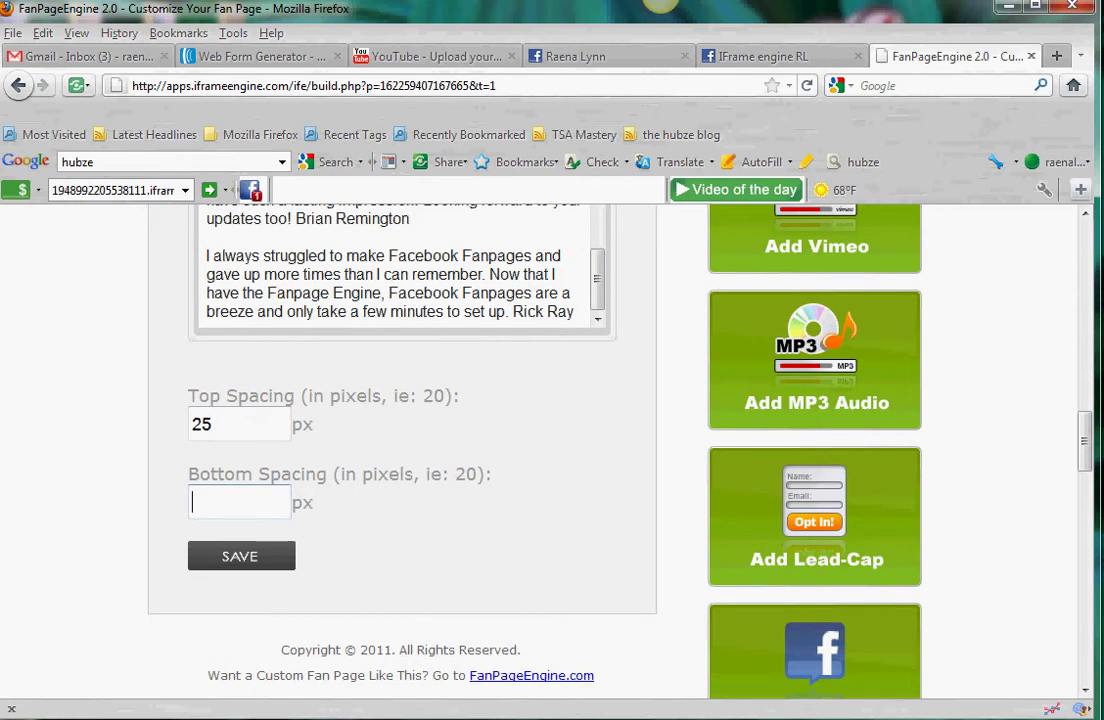
click(241, 556)
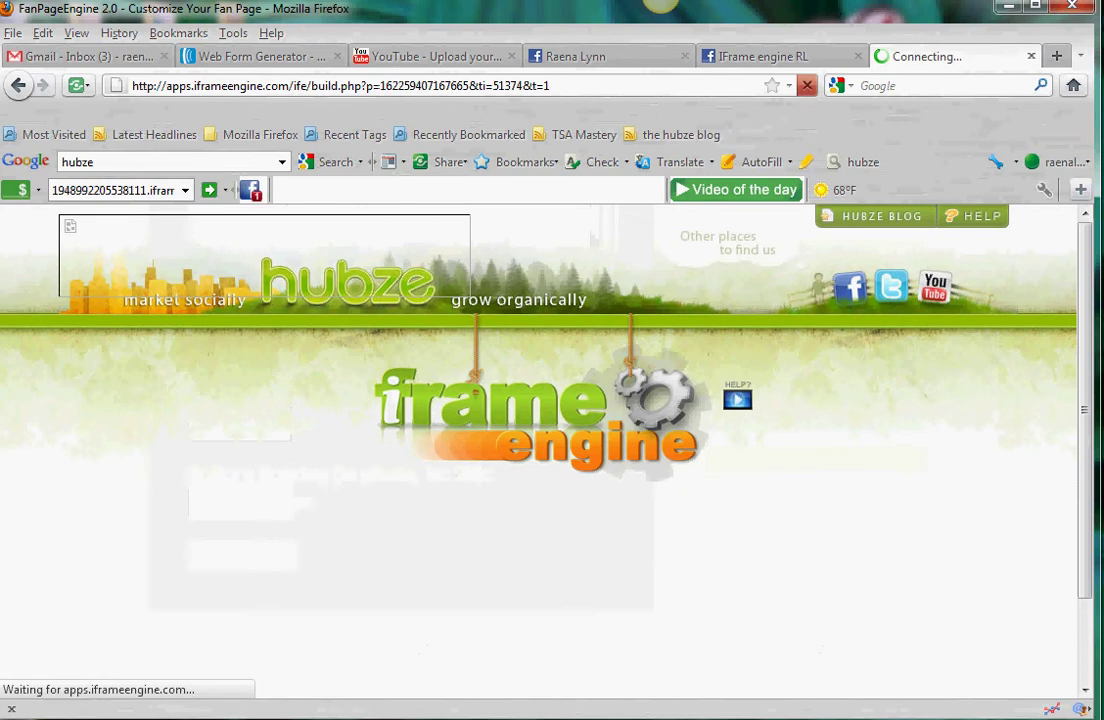
- Check the saved testimonials in the preview, and add a Lead-Cap module below them with its code form in view
scroll(540, 450, down, 6)
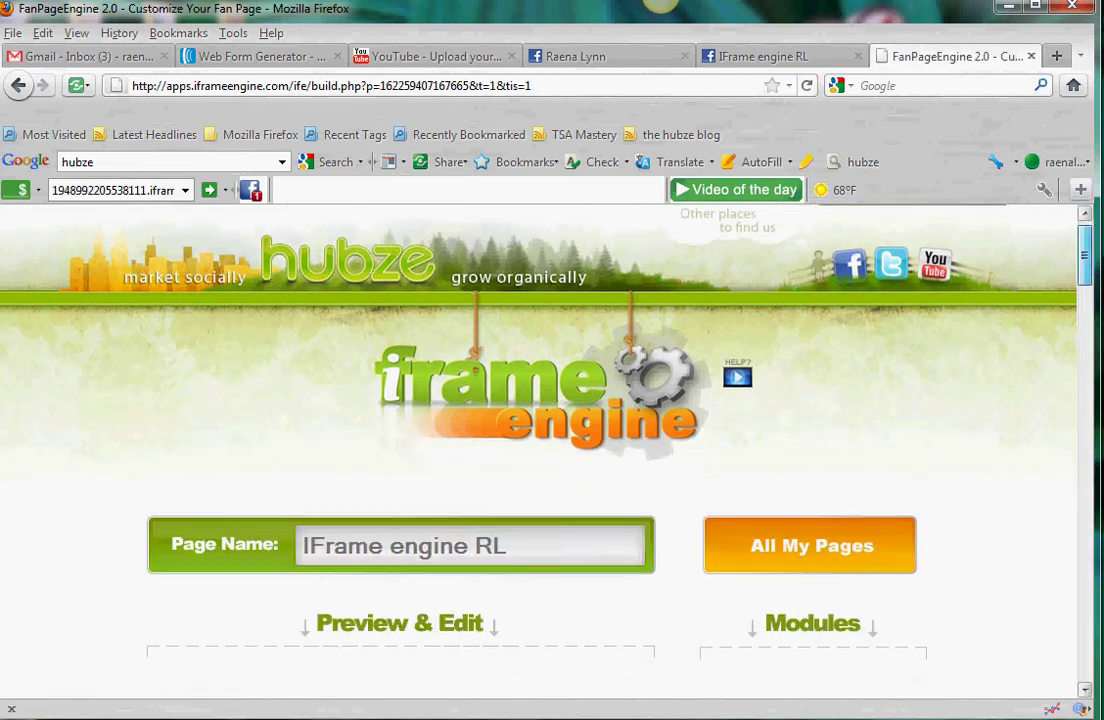
scroll(540, 450, down, 8)
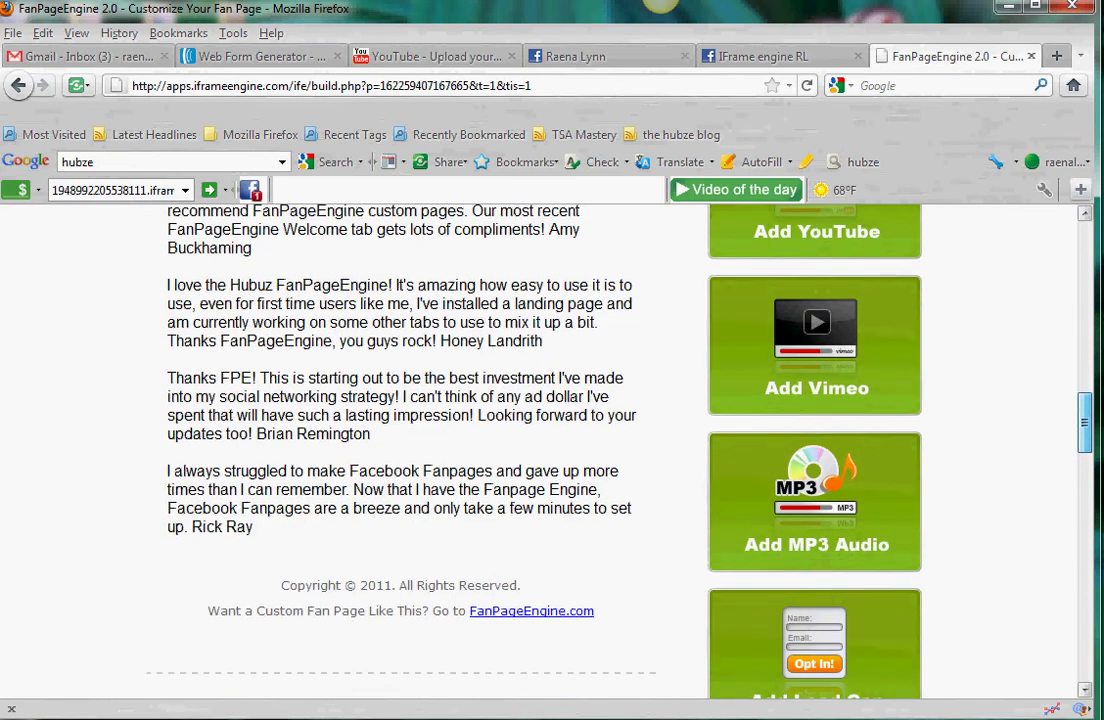
scroll(540, 450, down, 5)
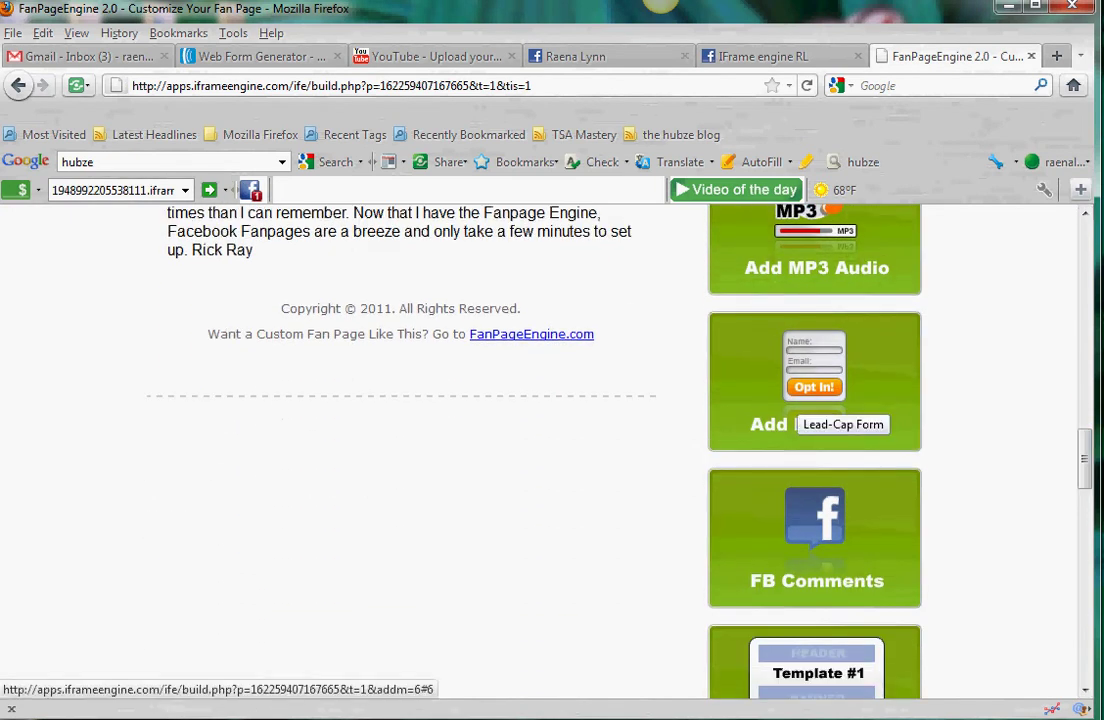
click(800, 405)
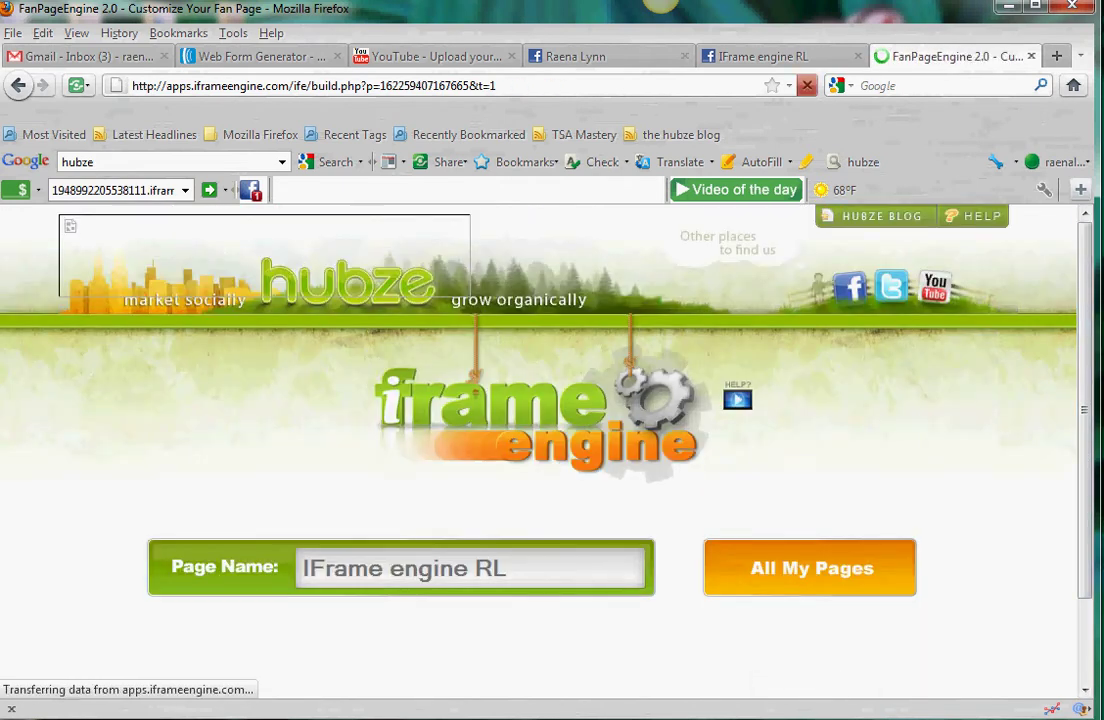
drag(1085, 252, 1085, 264)
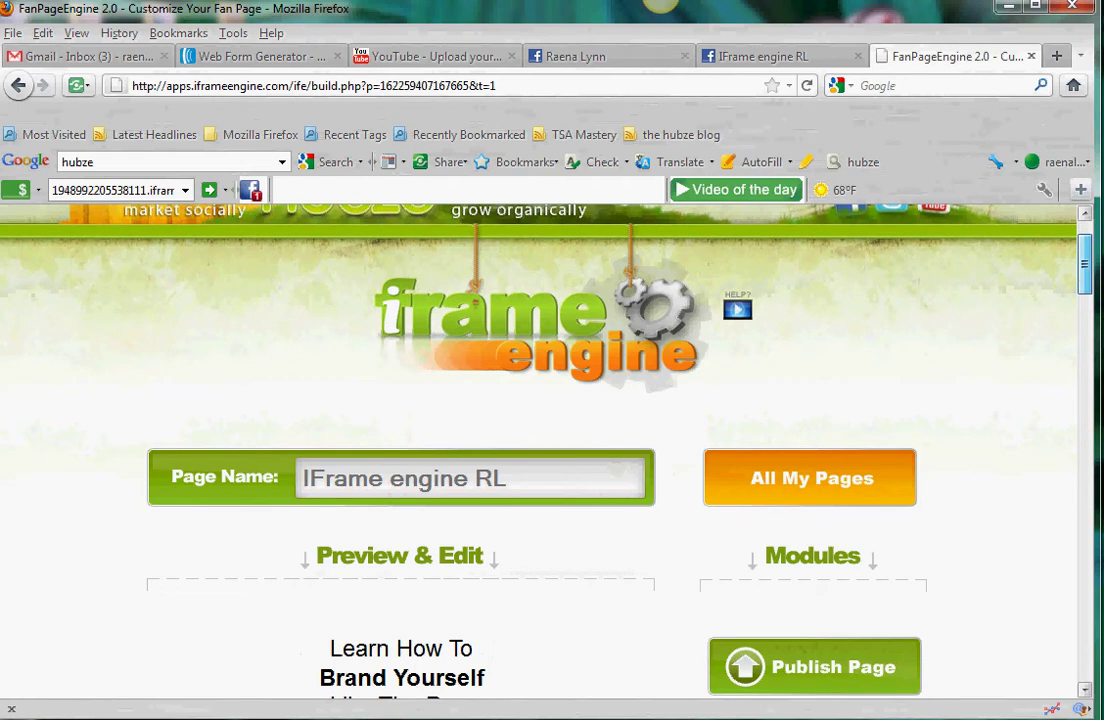
scroll(540, 450, down, 3)
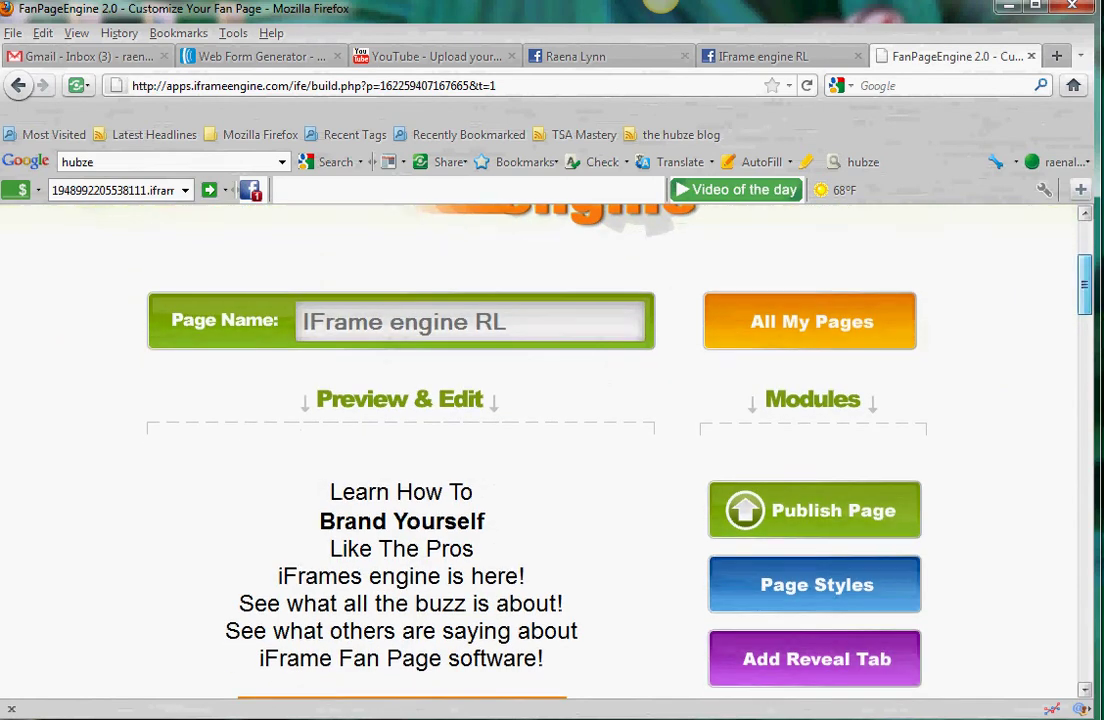
scroll(540, 450, down, 2)
scroll(540, 450, down, 10)
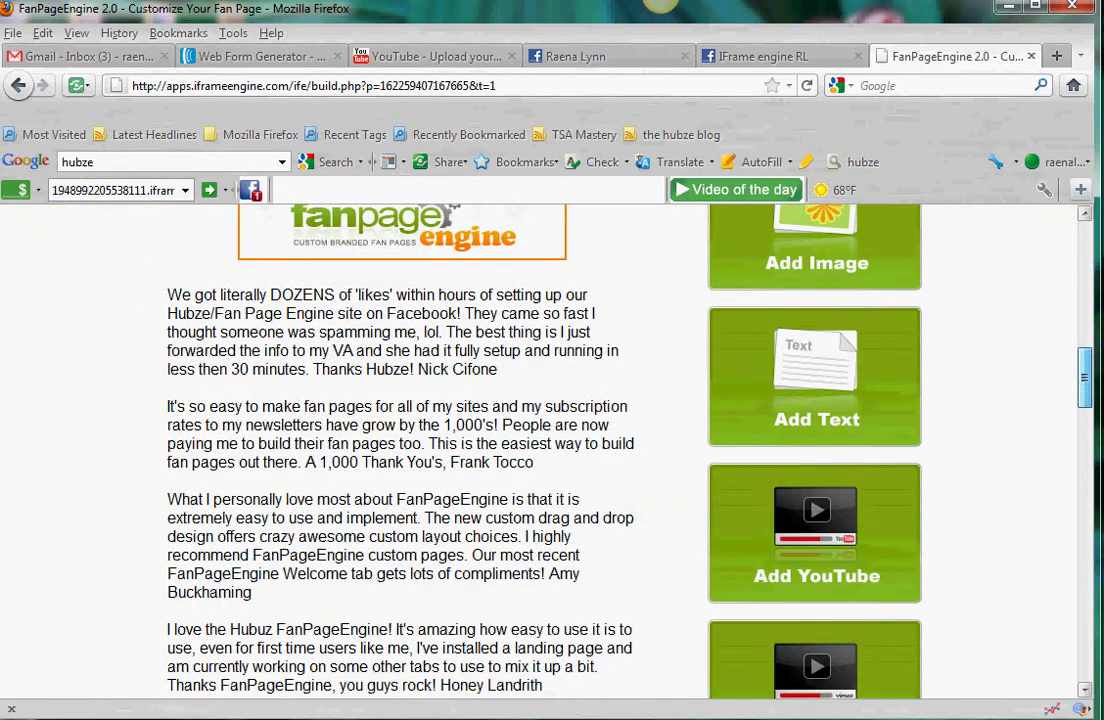
scroll(540, 450, down, 6)
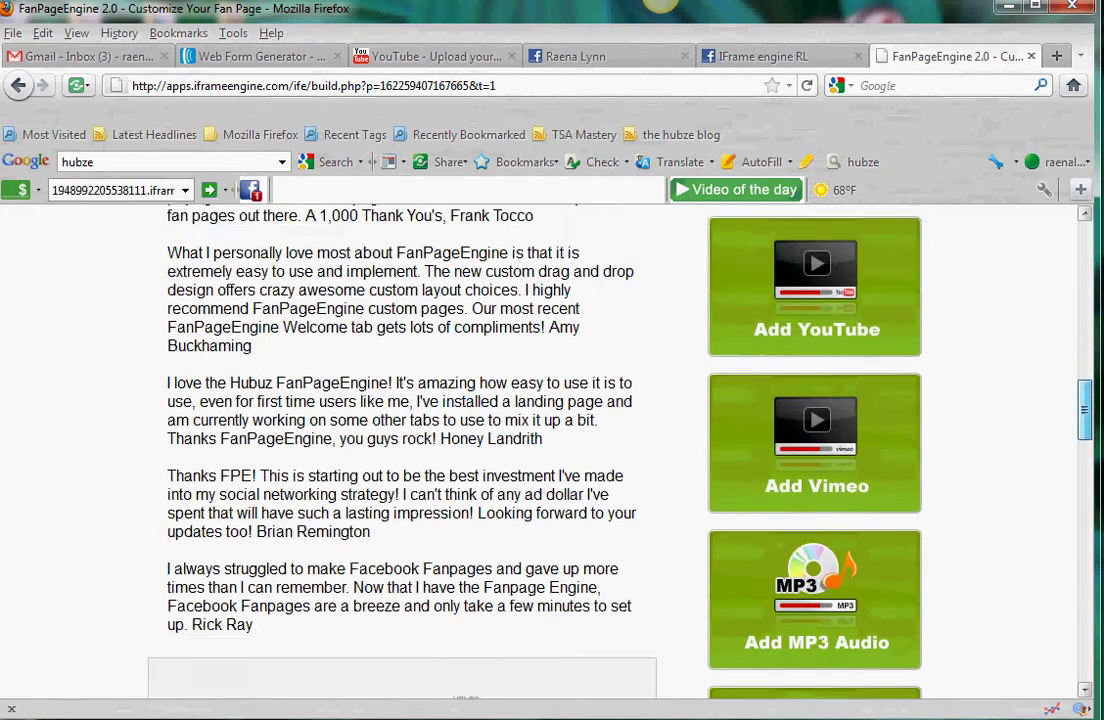
scroll(540, 450, down, 1)
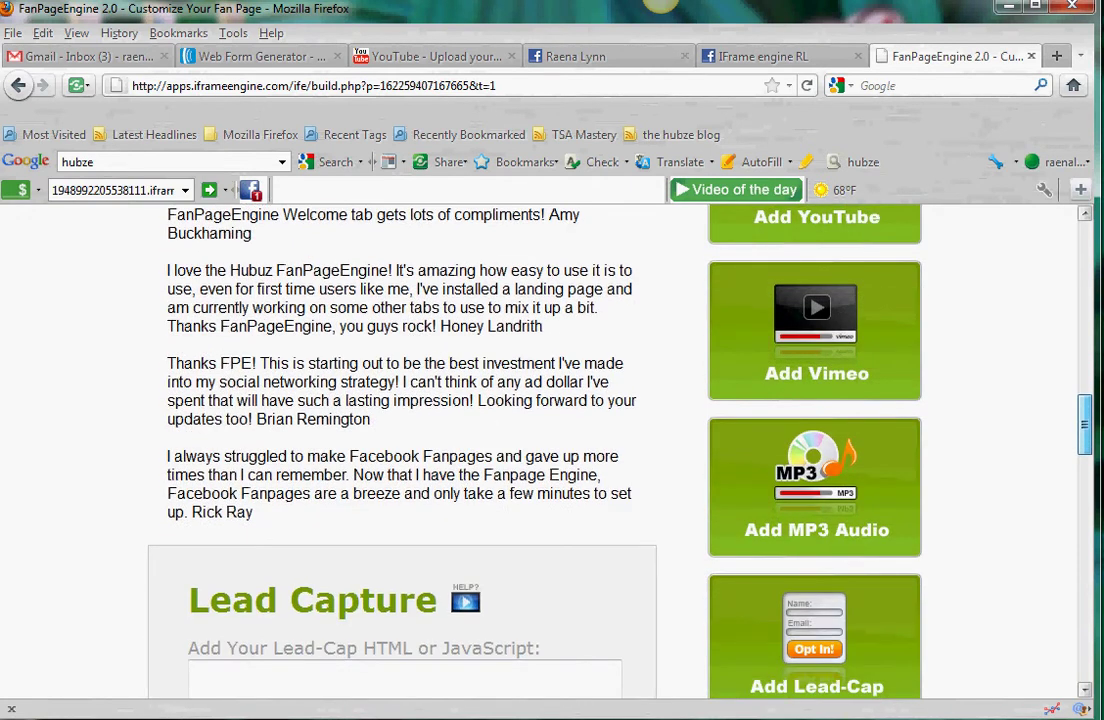
scroll(540, 450, down, 4)
scroll(540, 450, down, 1)
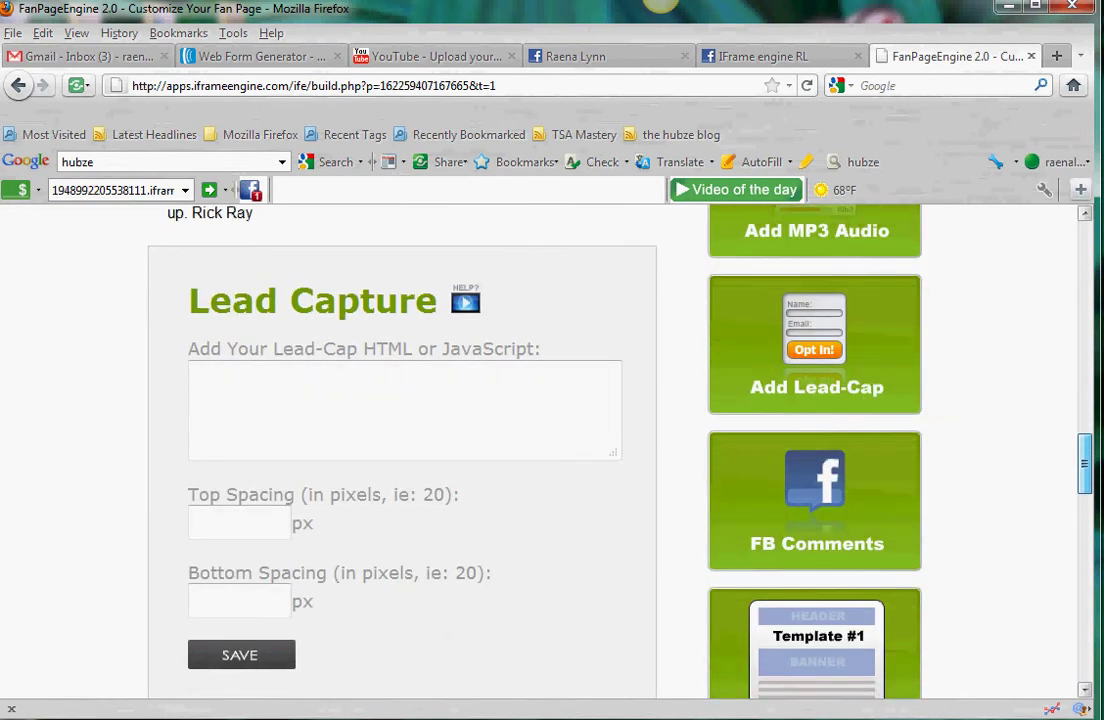
drag(1085, 464, 1085, 468)
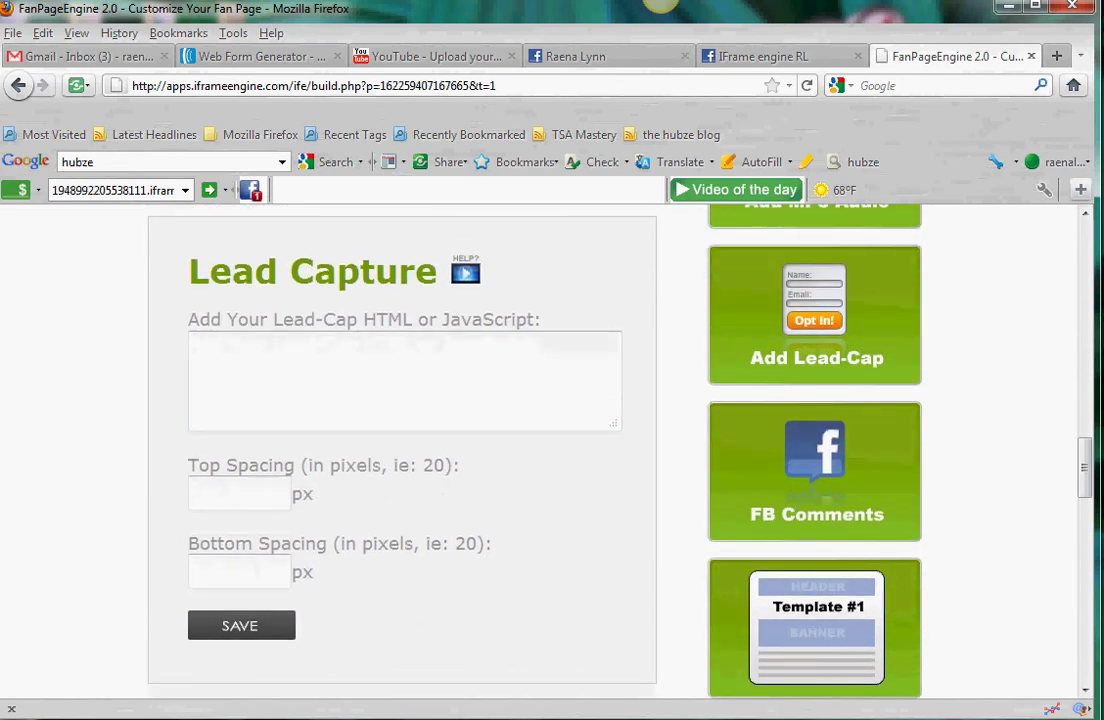
- Switch to the AWeber Web Form Generator page and copy the selected Raw HTML Version code of the form
click(258, 56)
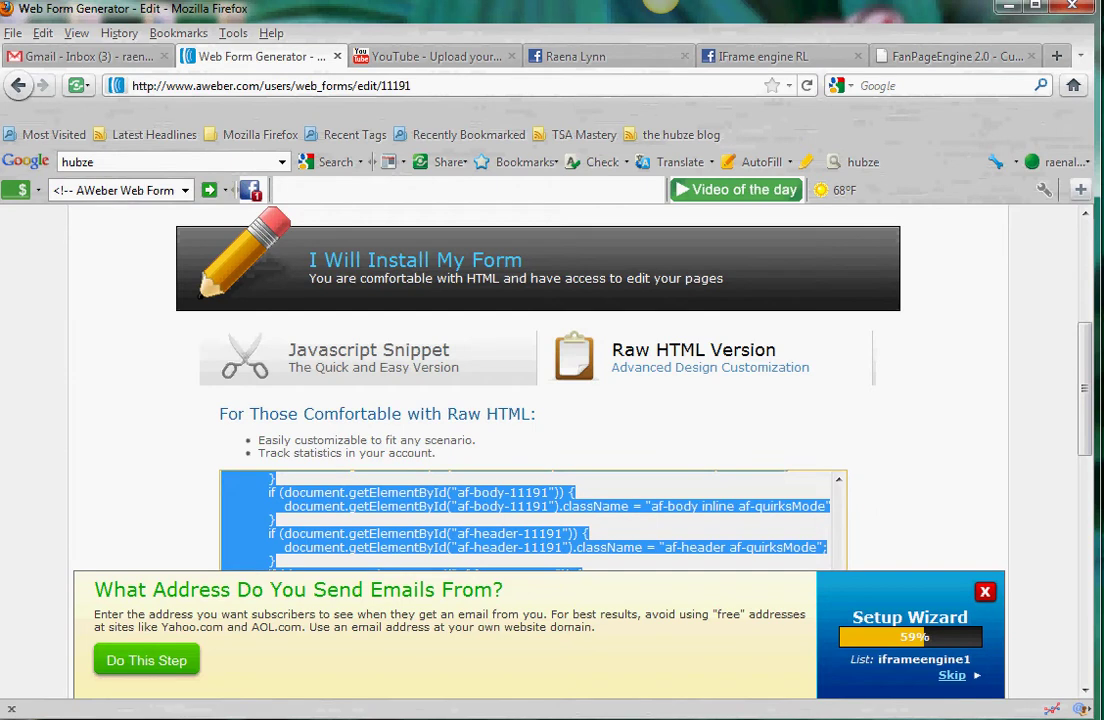
right_click(501, 513)
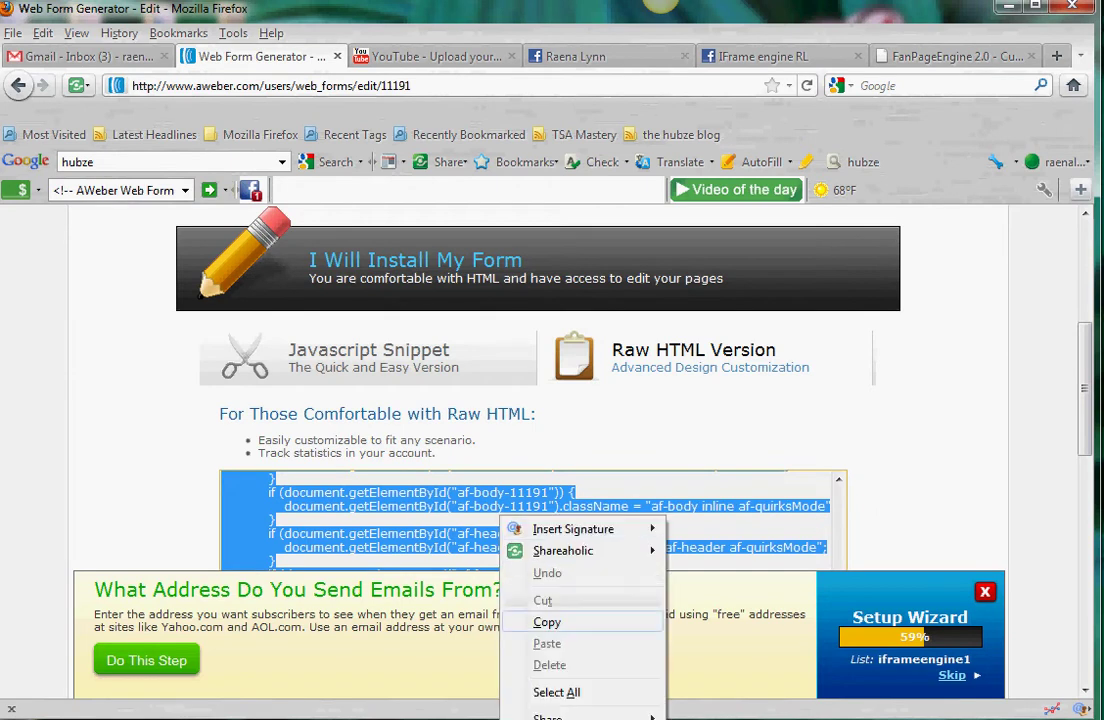
click(545, 619)
- Return to the page builder, paste the AWeber form code as the Lead-Cap HTML, and save the Lead Capture module
click(950, 56)
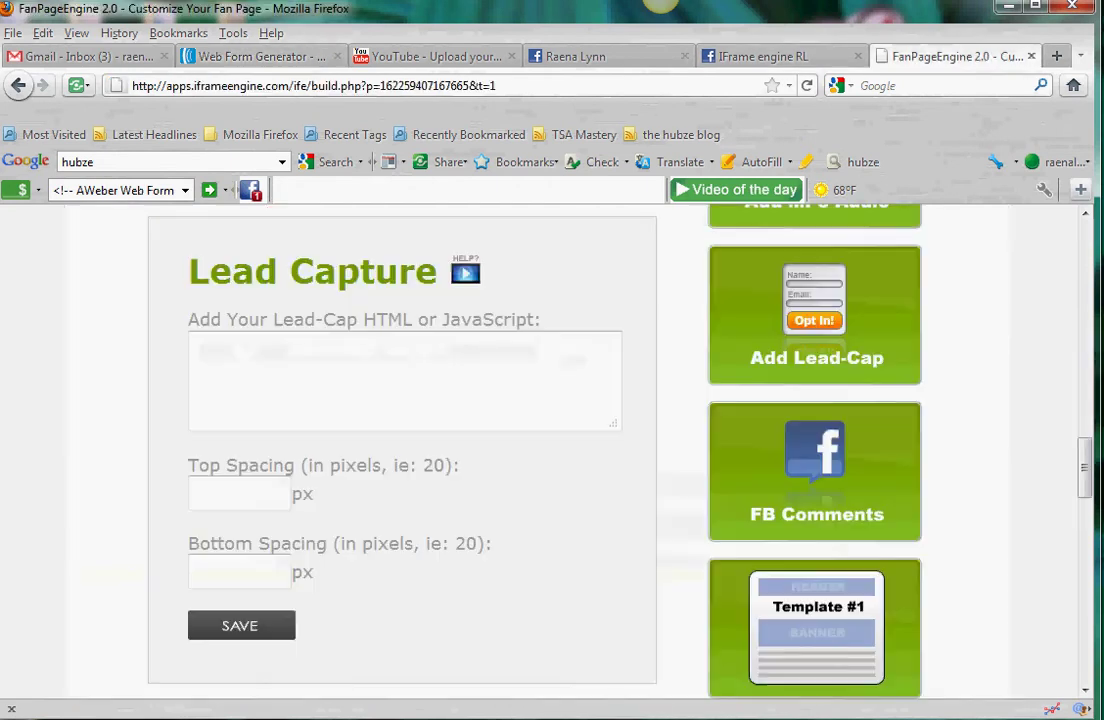
right_click(234, 377)
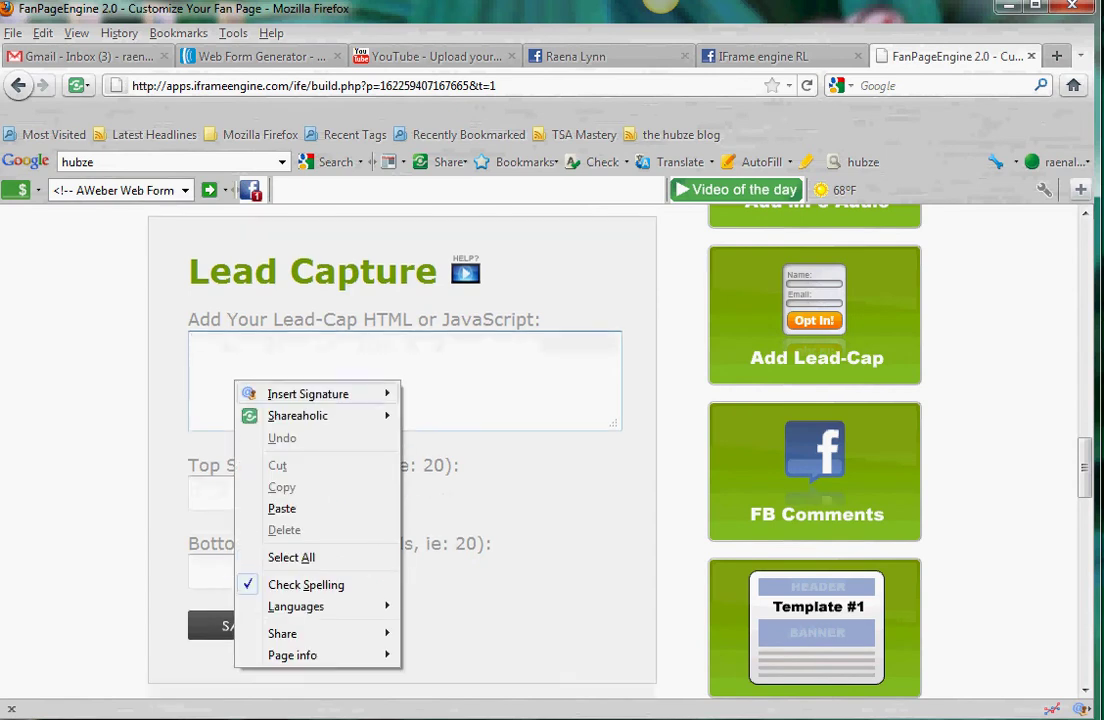
click(278, 505)
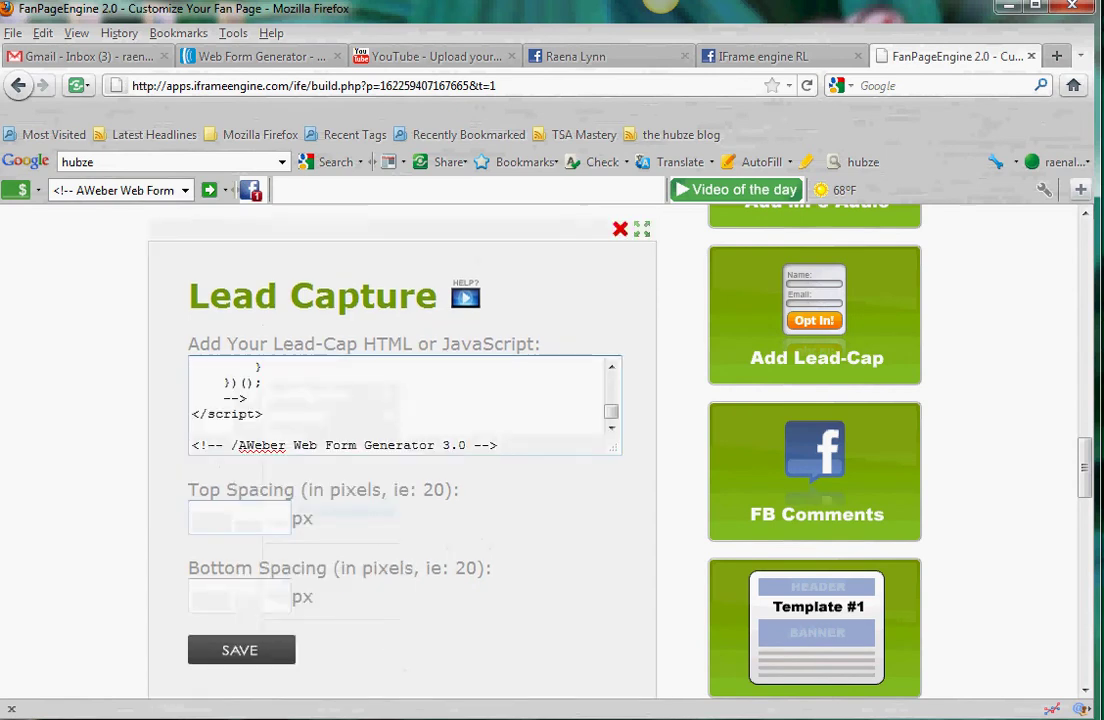
click(241, 650)
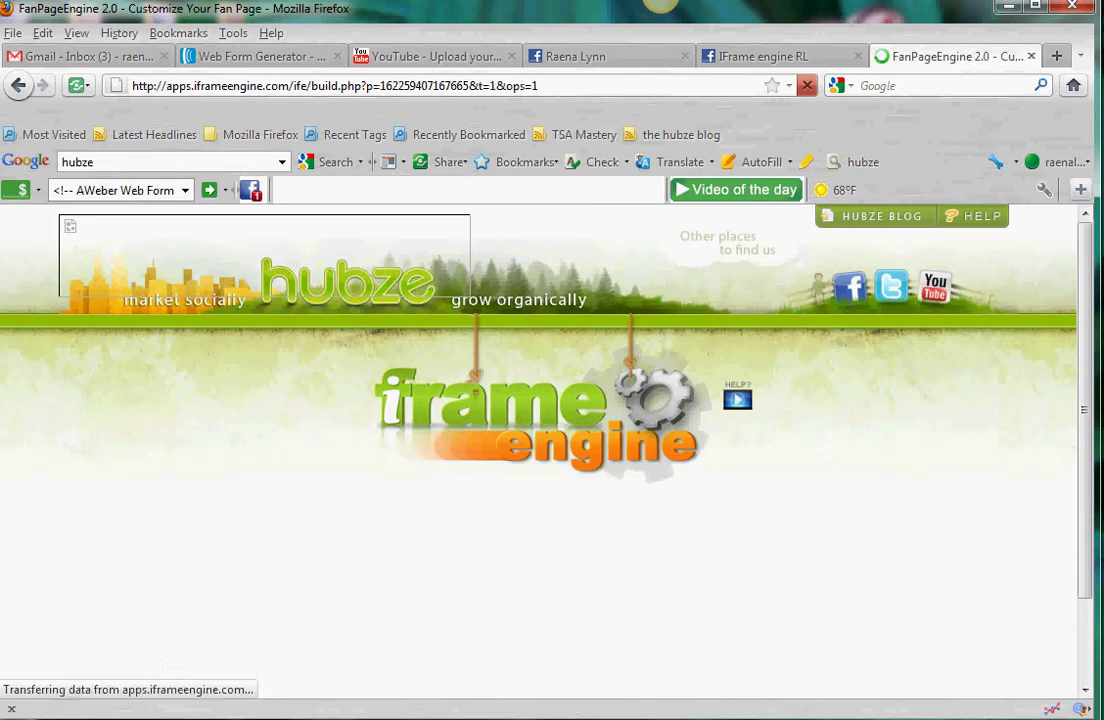
- Review the page preview from the headline down to the Subscribe form below the testimonials
scroll(540, 450, down, 10)
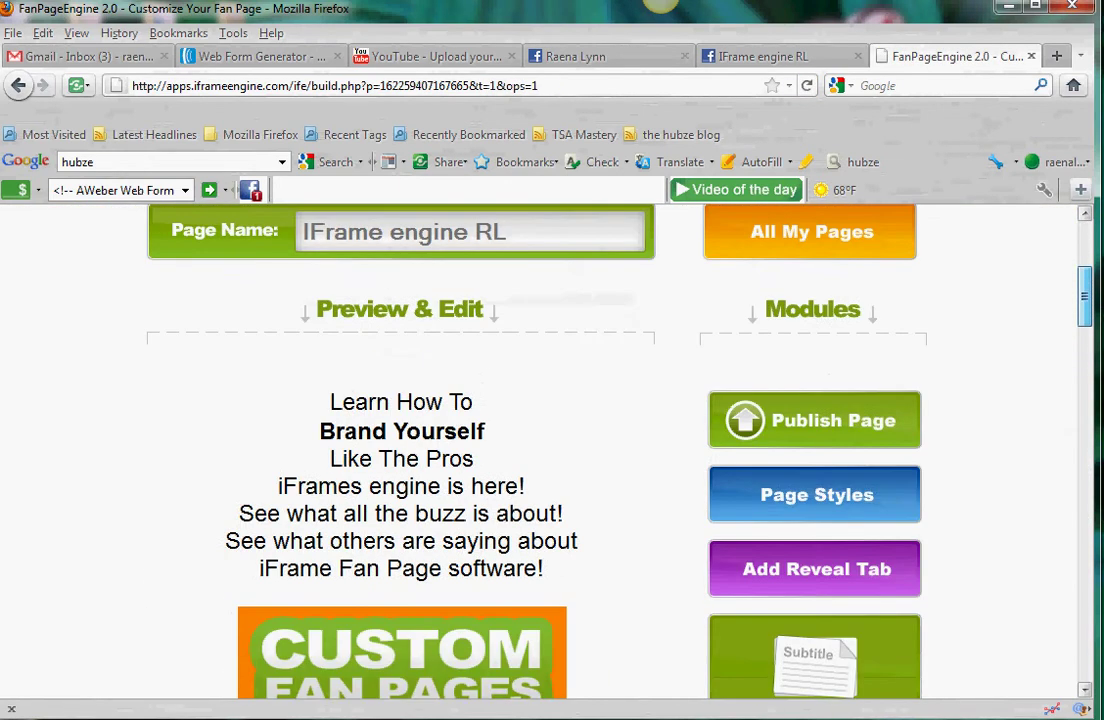
scroll(540, 450, up, 1)
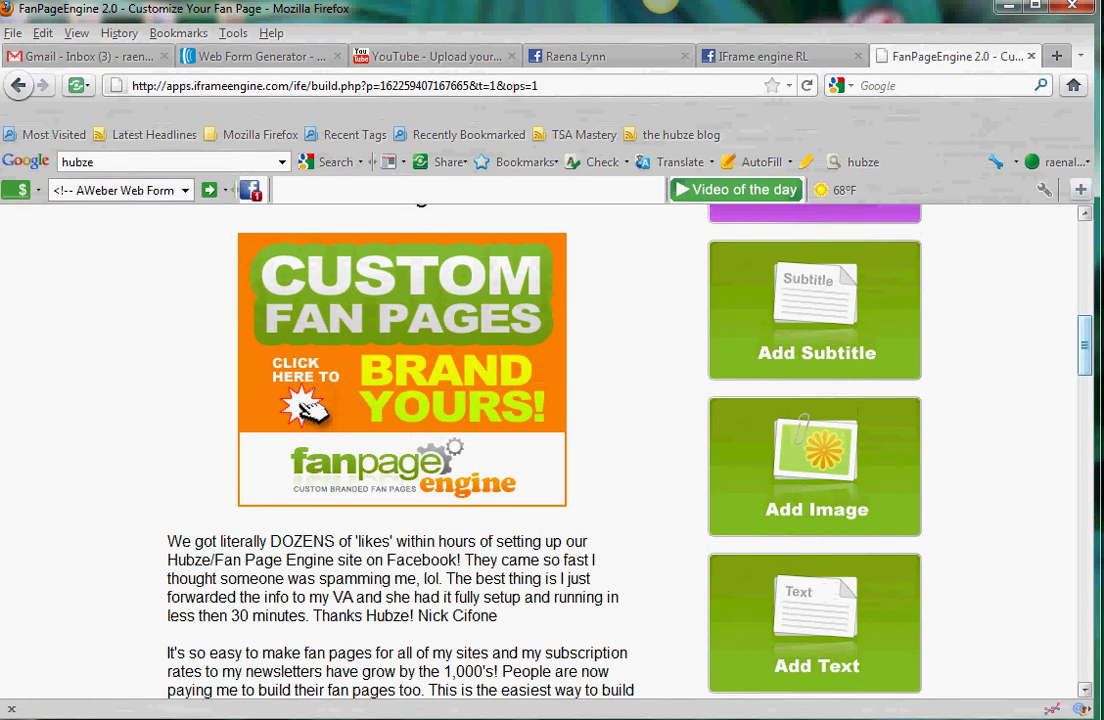
scroll(540, 450, down, 8)
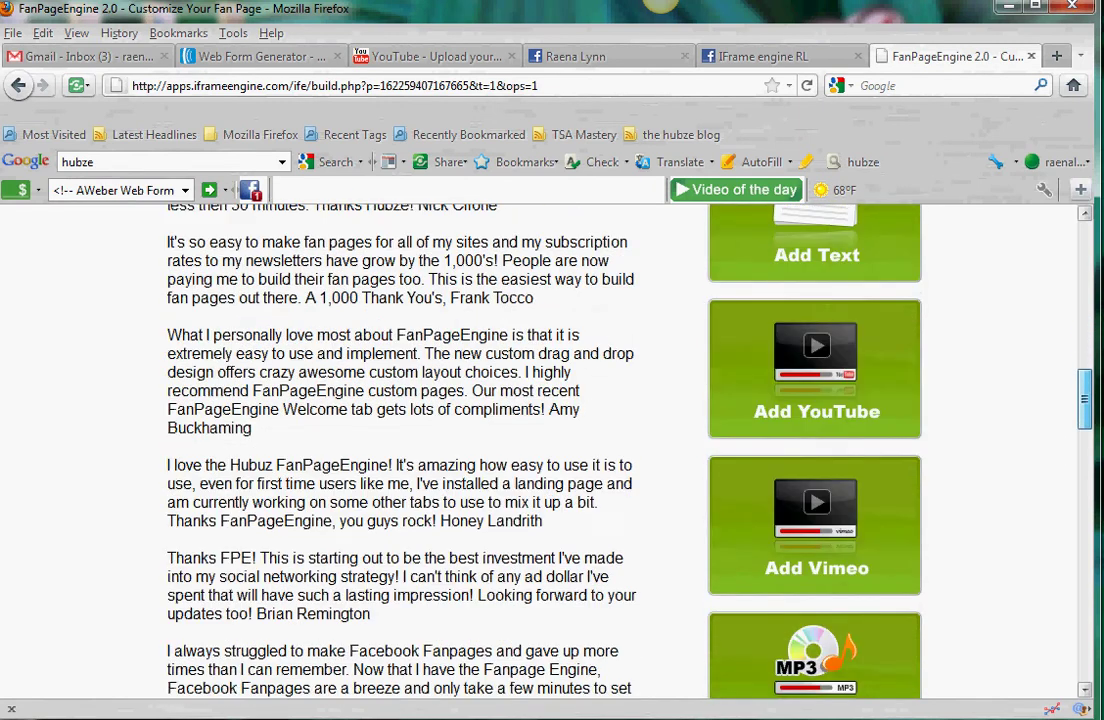
scroll(540, 450, down, 11)
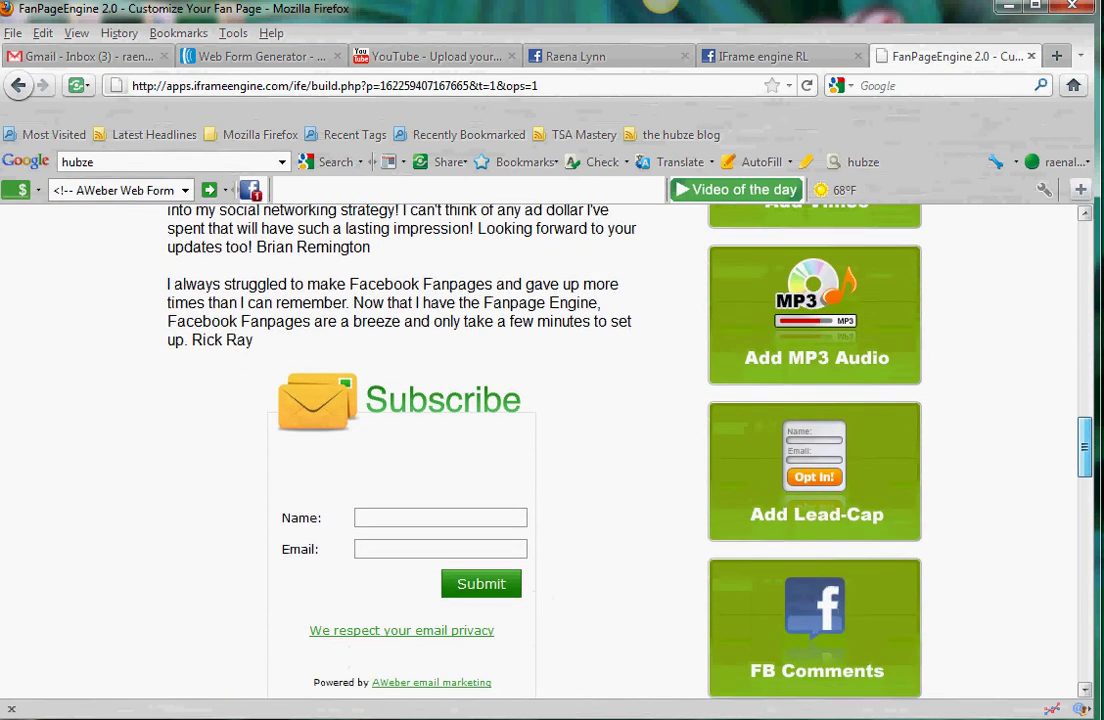
scroll(540, 450, up, 2)
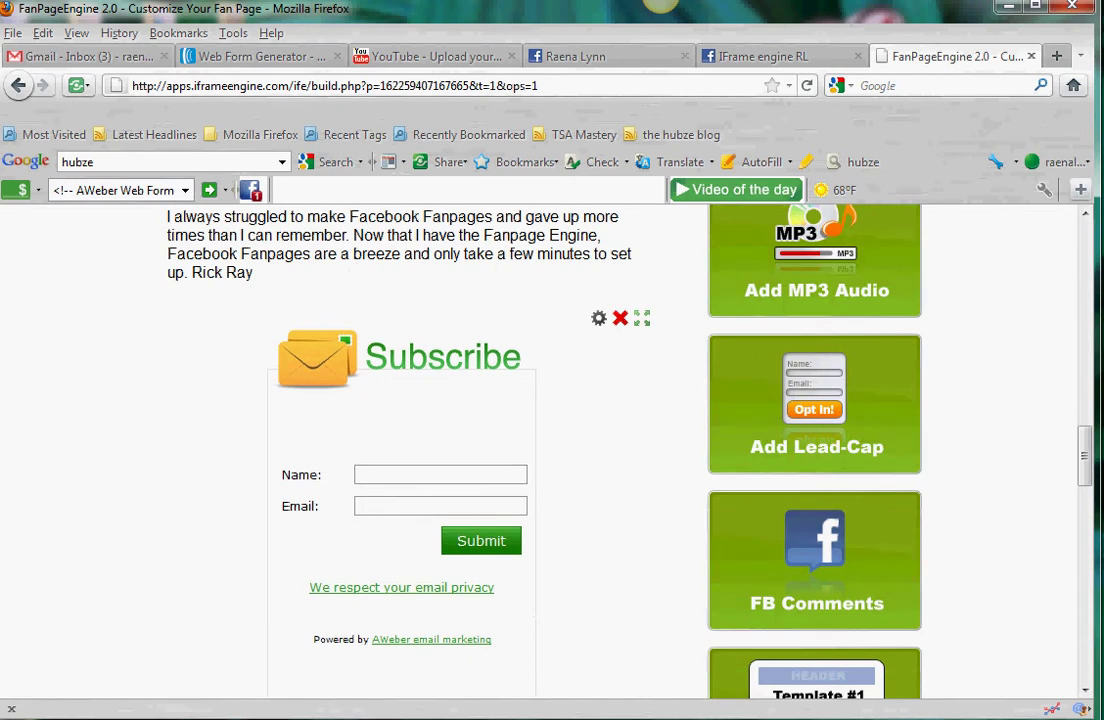
scroll(540, 450, up, 3)
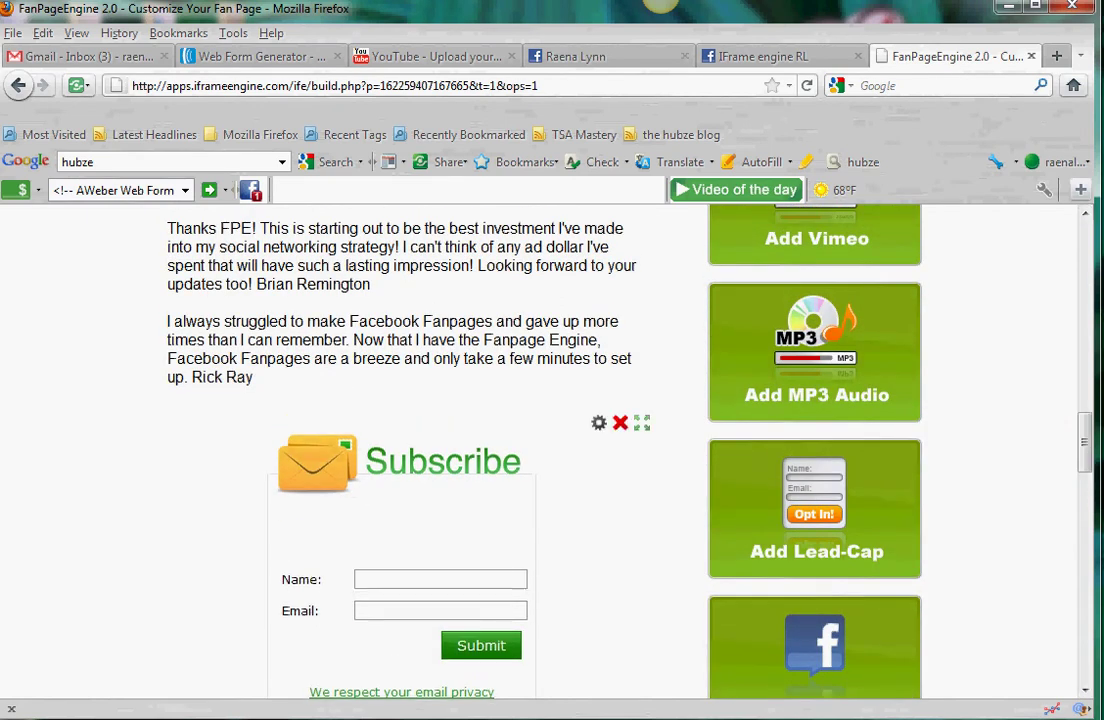